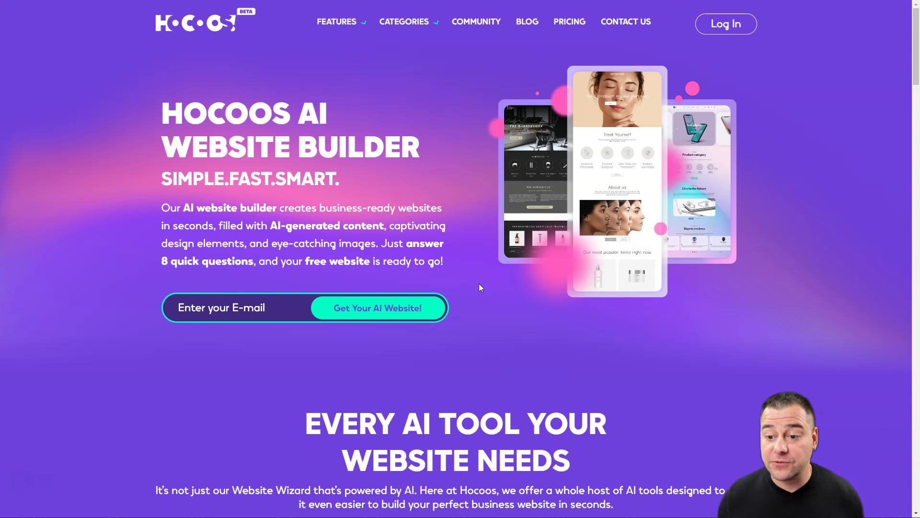
- Scroll through the Hocoos homepage sections and return to the hero with the e-mail field
scroll(481, 291, down, 1)
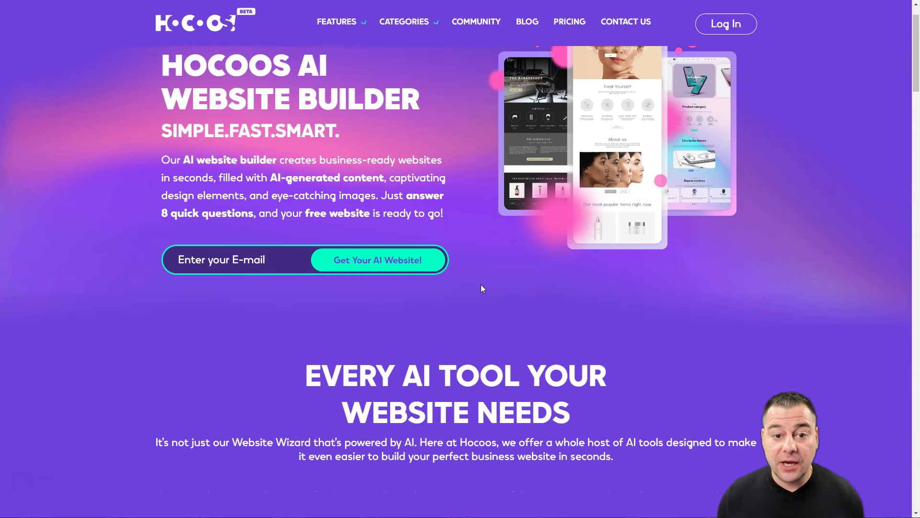
scroll(481, 285, up, 1)
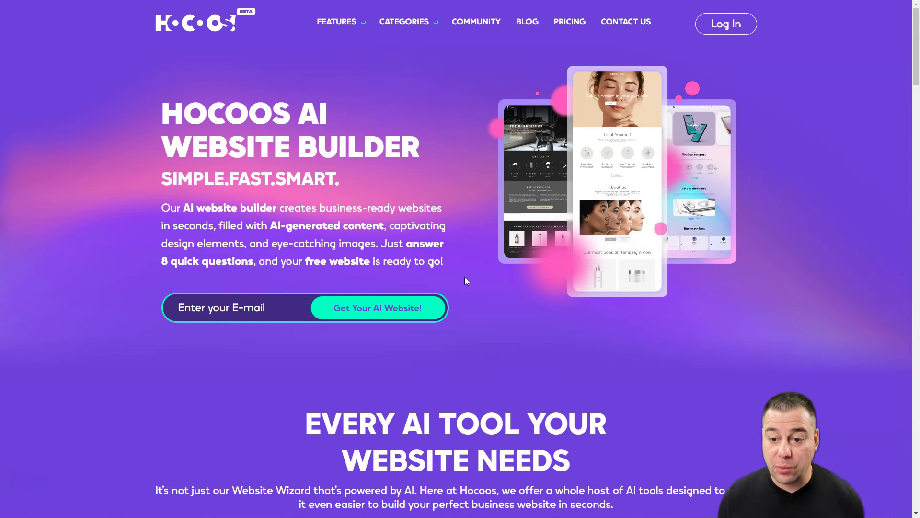
scroll(489, 313, down, 8)
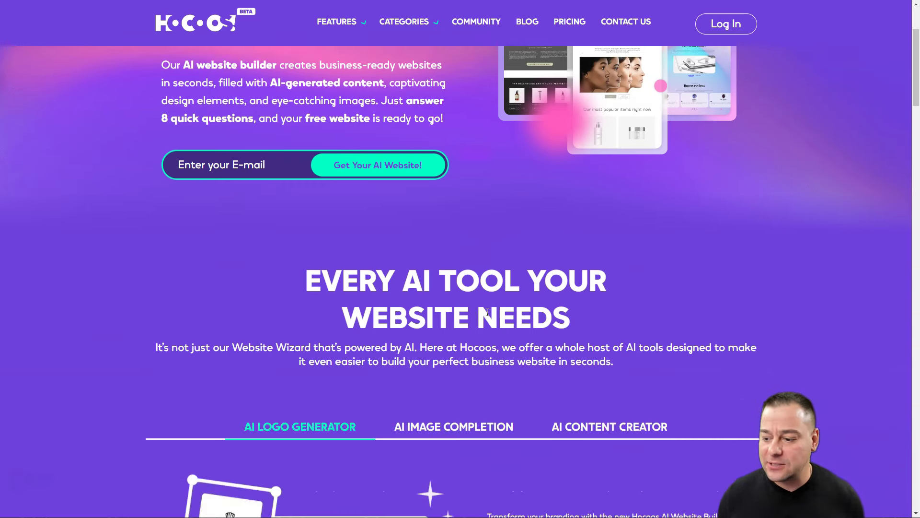
scroll(488, 311, down, 9)
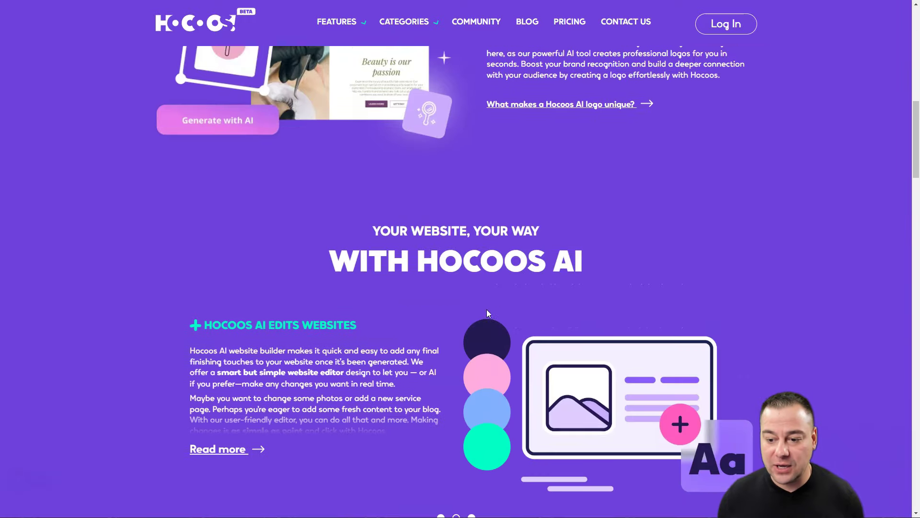
scroll(488, 312, down, 8)
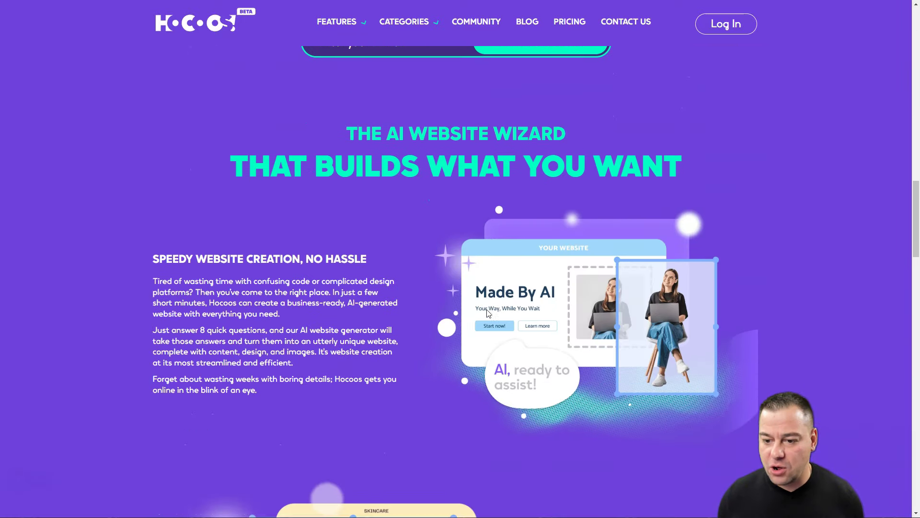
scroll(488, 312, down, 12)
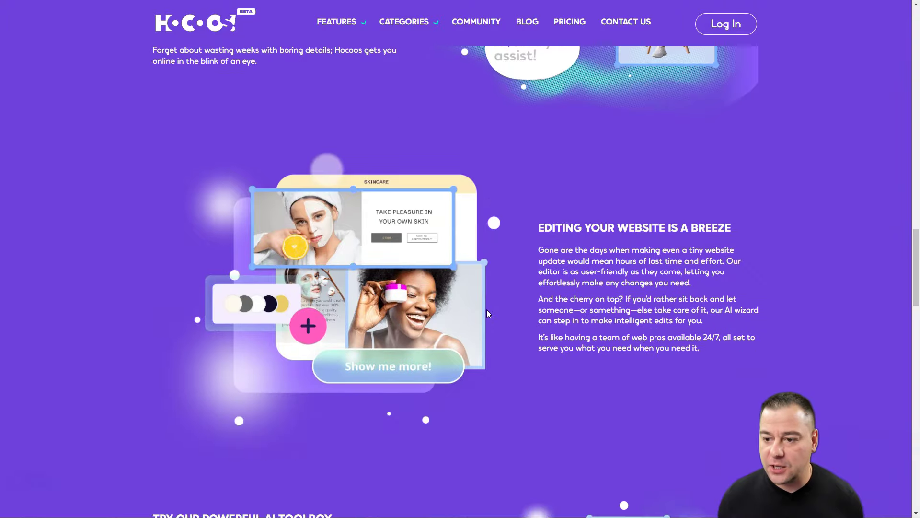
scroll(487, 312, down, 11)
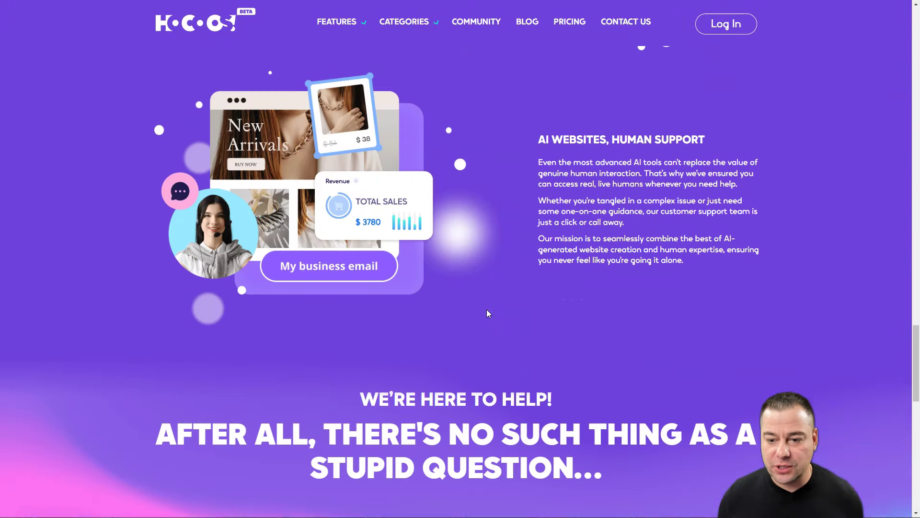
scroll(487, 309, up, 18)
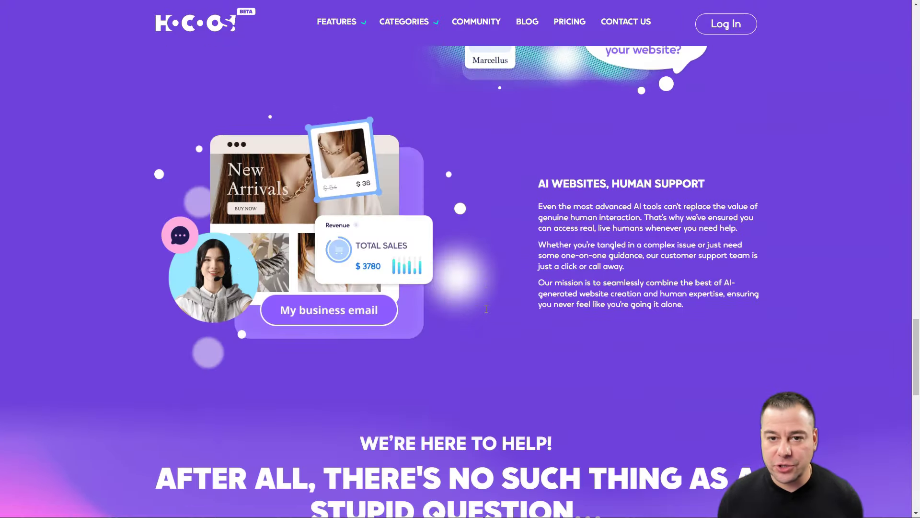
scroll(487, 312, up, 20)
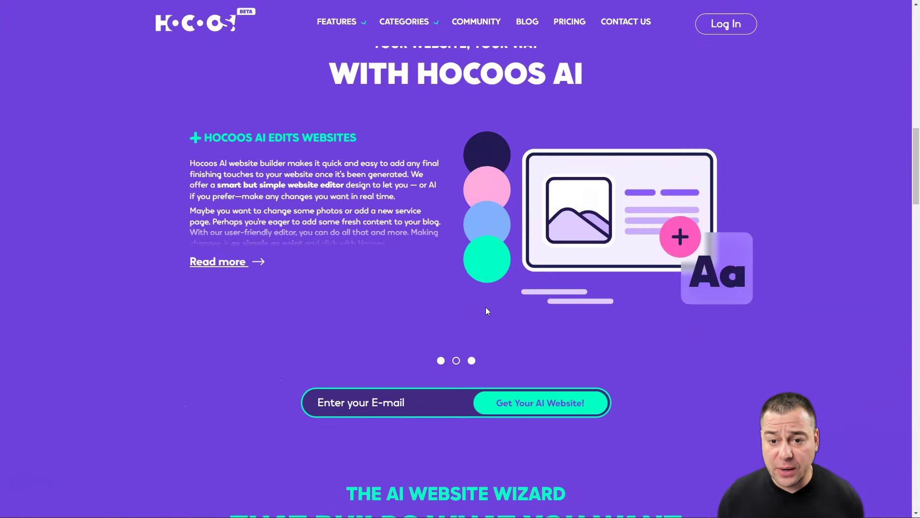
scroll(486, 311, up, 5)
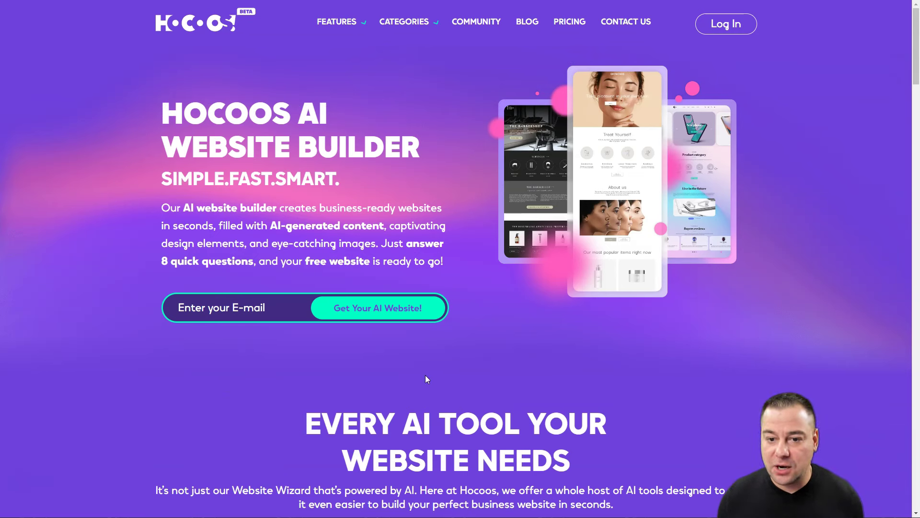
- Start the AI website wizard and search the business categories for 'Marketing agency'
click(357, 309)
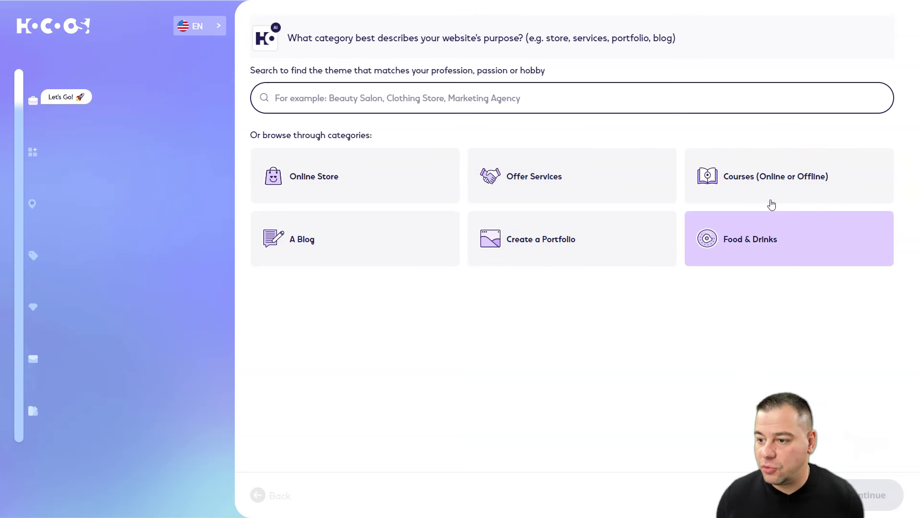
click(420, 99)
text(Ma)
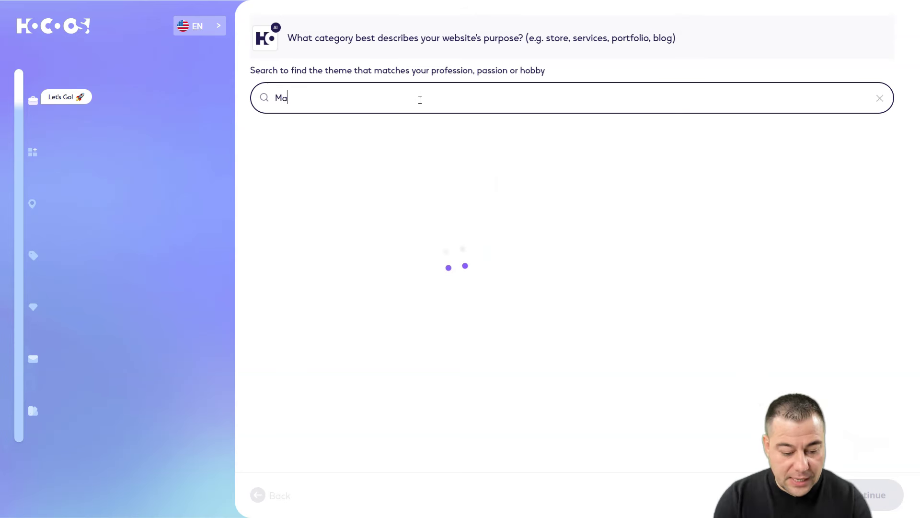
text(rketing agency)
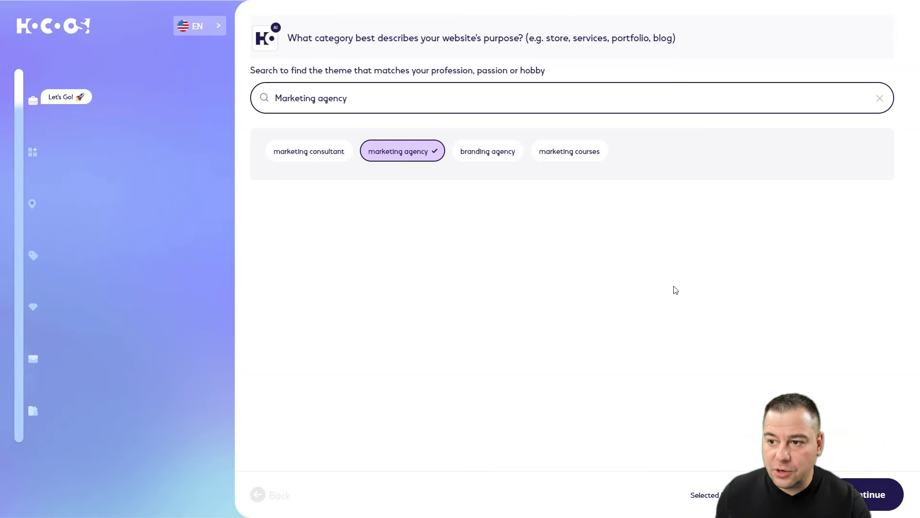
- Pick Content Creation, Social Media Management, Digital Advertising, Lead Generation, Branding and Design, plus the new-customers goal
click(865, 497)
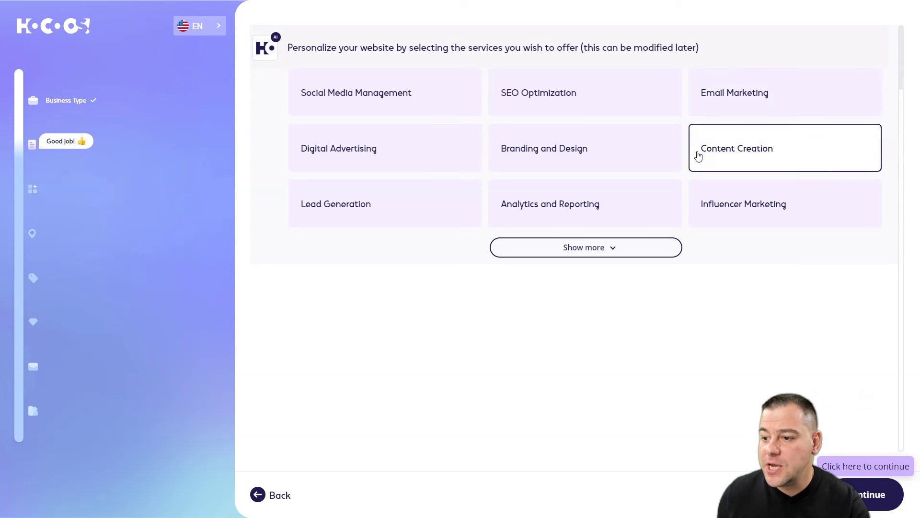
click(699, 156)
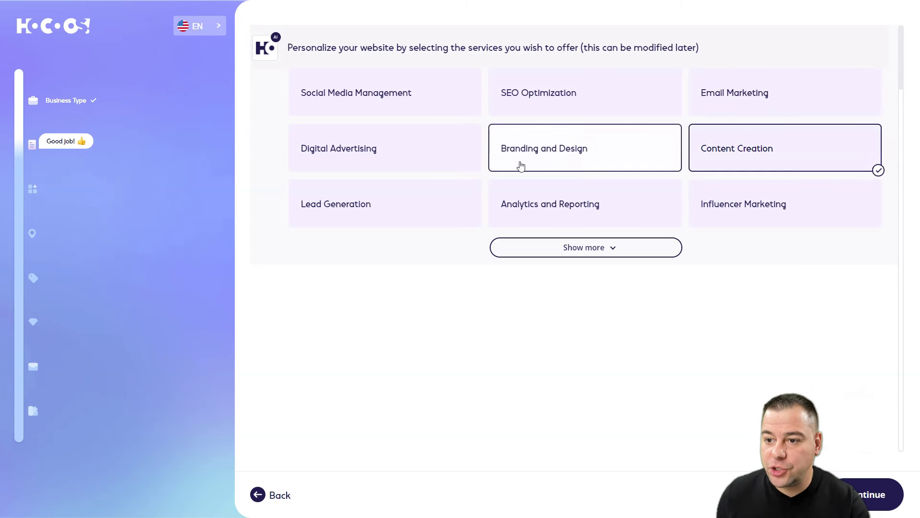
click(413, 112)
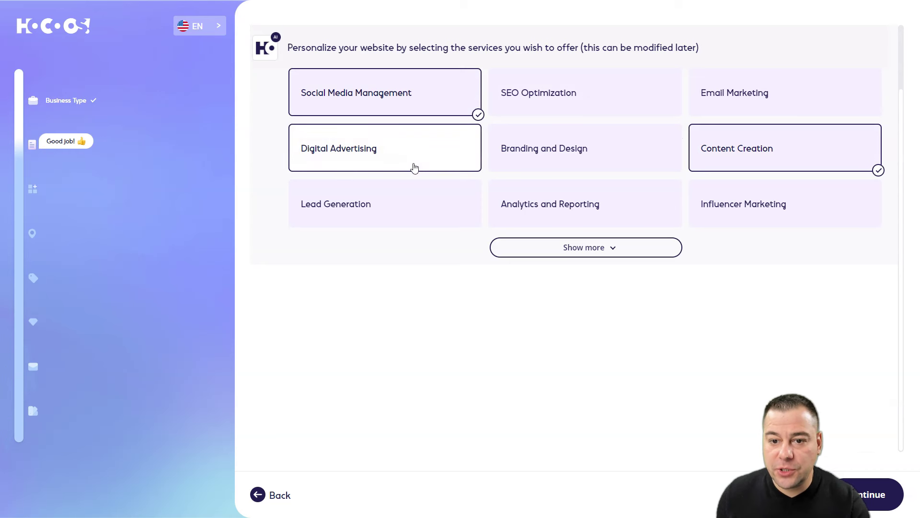
click(416, 168)
click(439, 225)
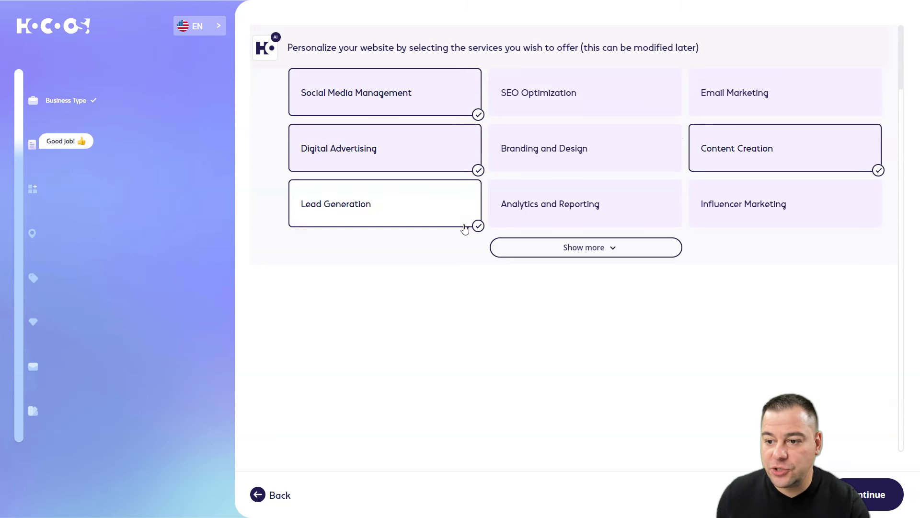
click(604, 158)
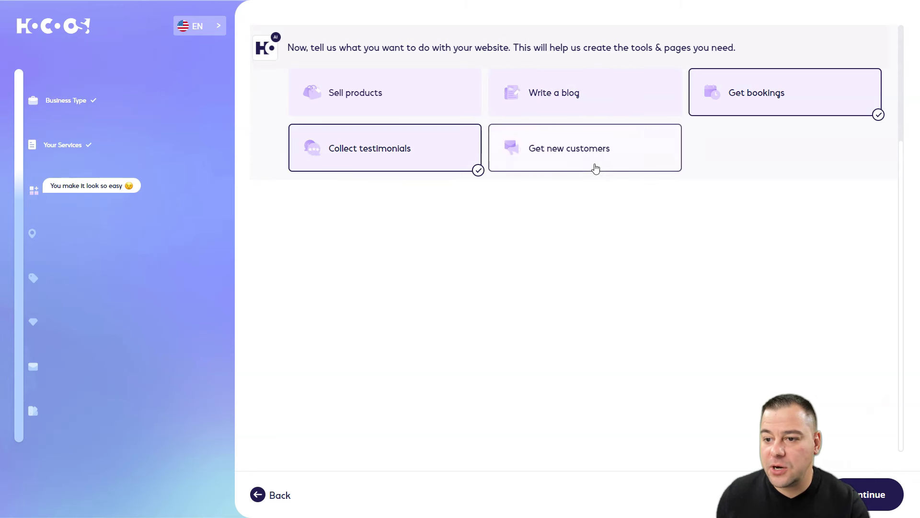
click(594, 168)
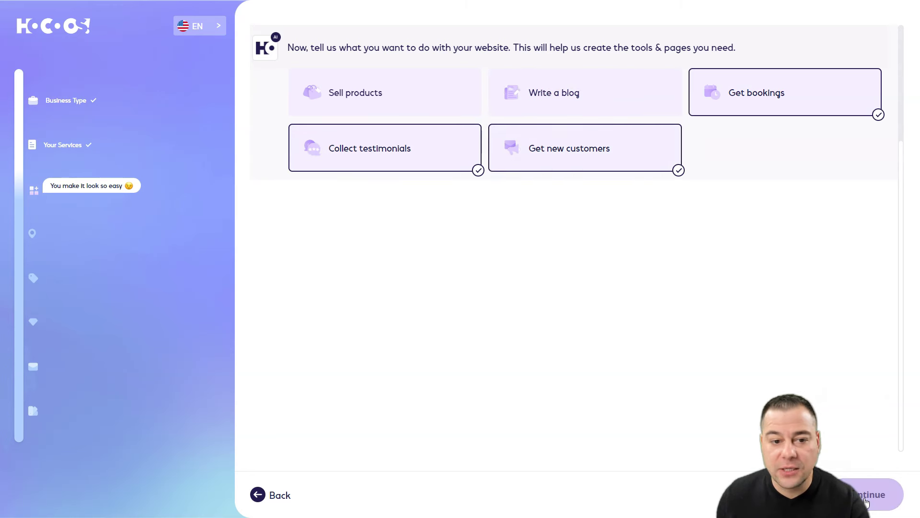
click(882, 494)
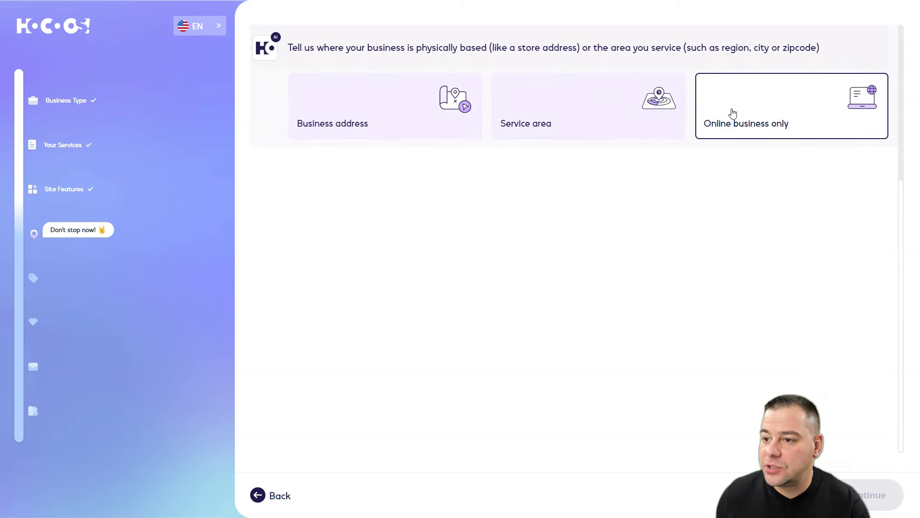
- Mark the business as online only and name it 'HOT agency'
click(731, 114)
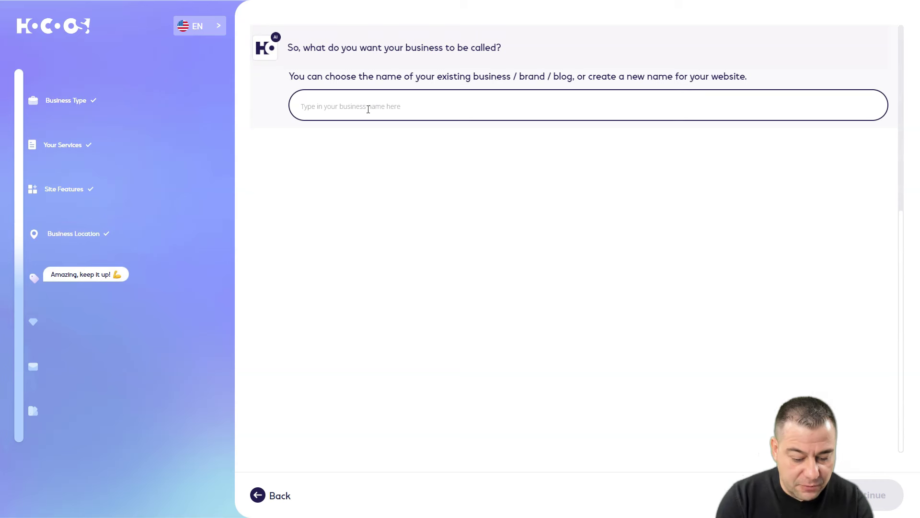
text(H)
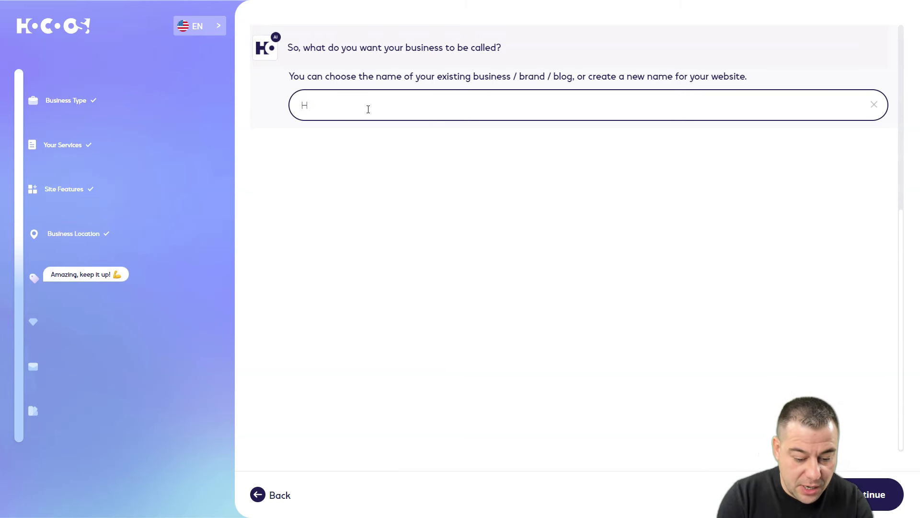
text(OT agency)
key(Return)
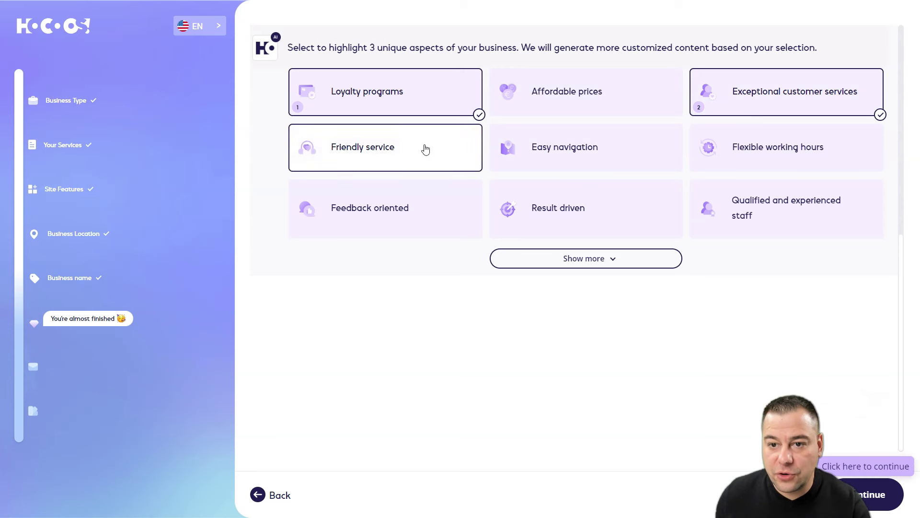
- Add Friendly service as the third highlight and choose a website contact form
click(426, 150)
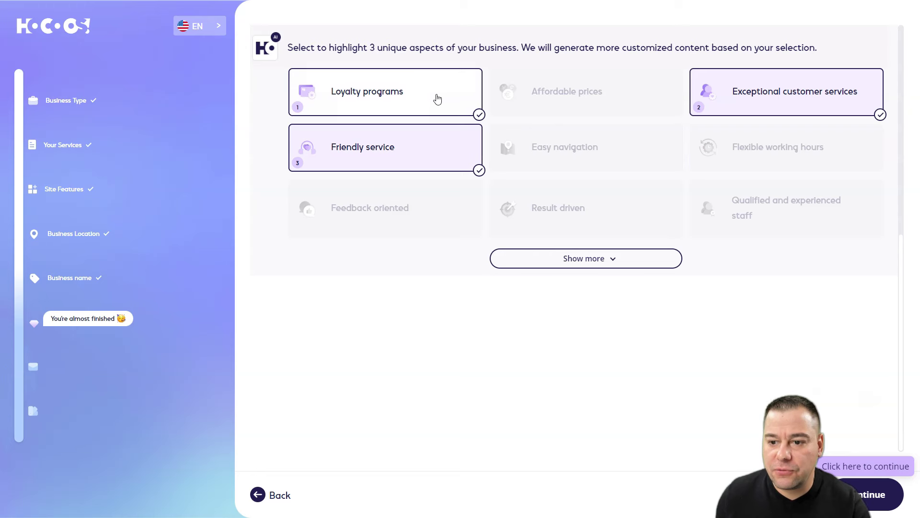
click(869, 496)
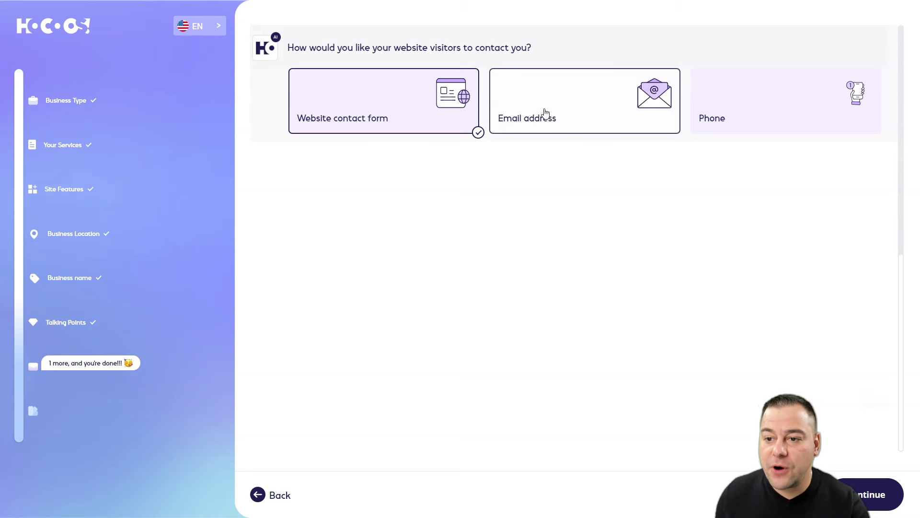
scroll(411, 139, up, 1)
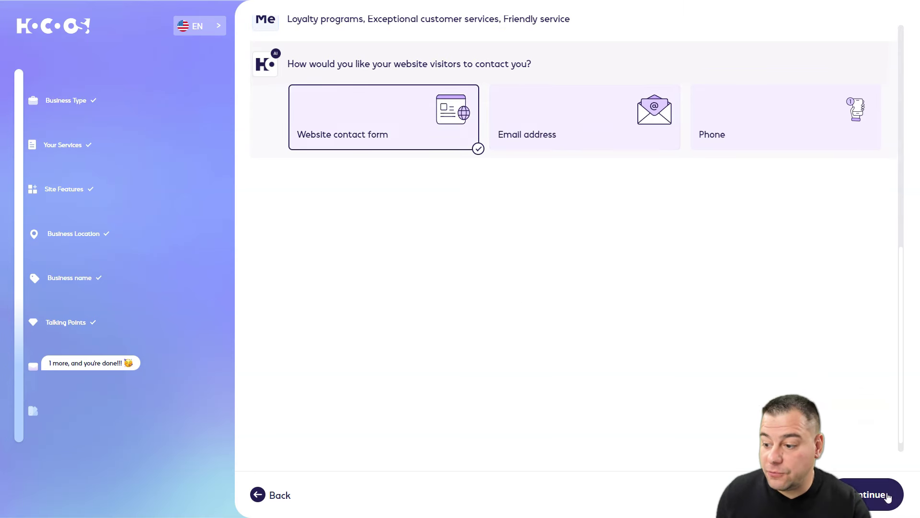
click(888, 496)
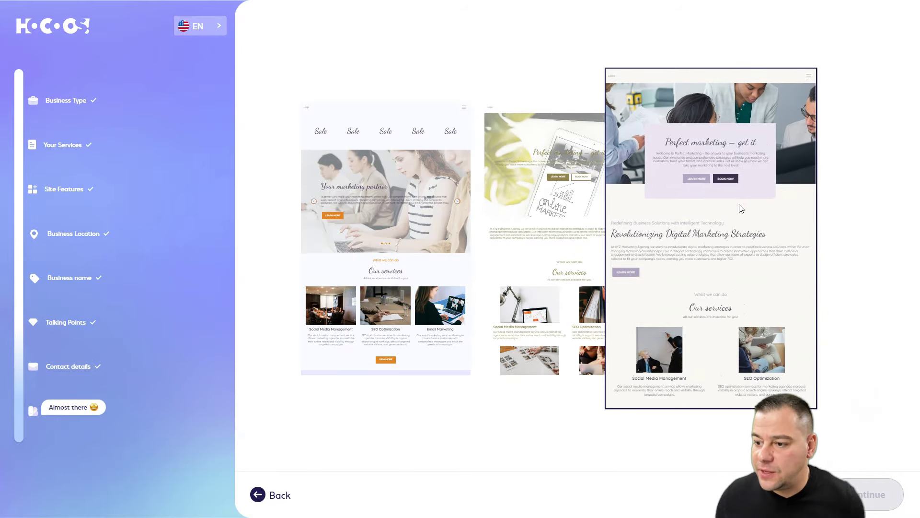
- Pick the right-hand 'Perfect marketing – get it' design and continue to colours
click(741, 209)
click(844, 495)
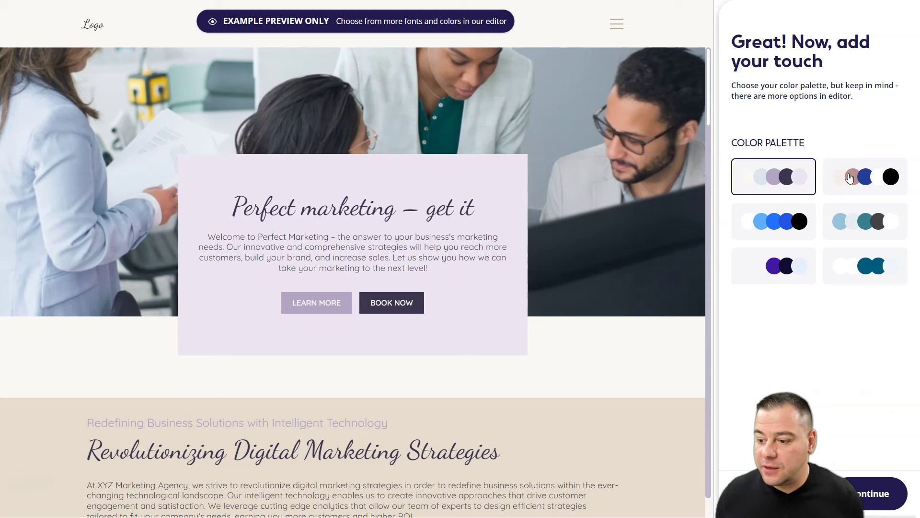
- Compare several colour palettes and settle on the light blue and teal one
click(850, 178)
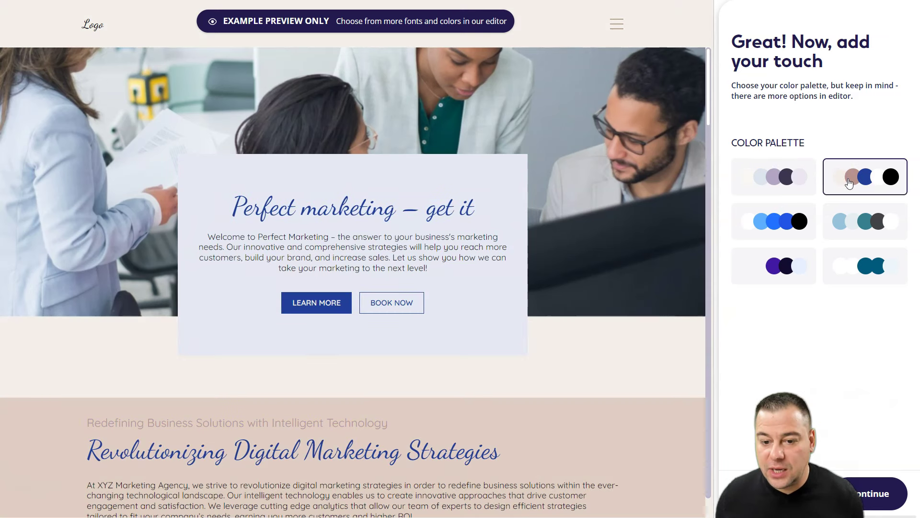
click(857, 220)
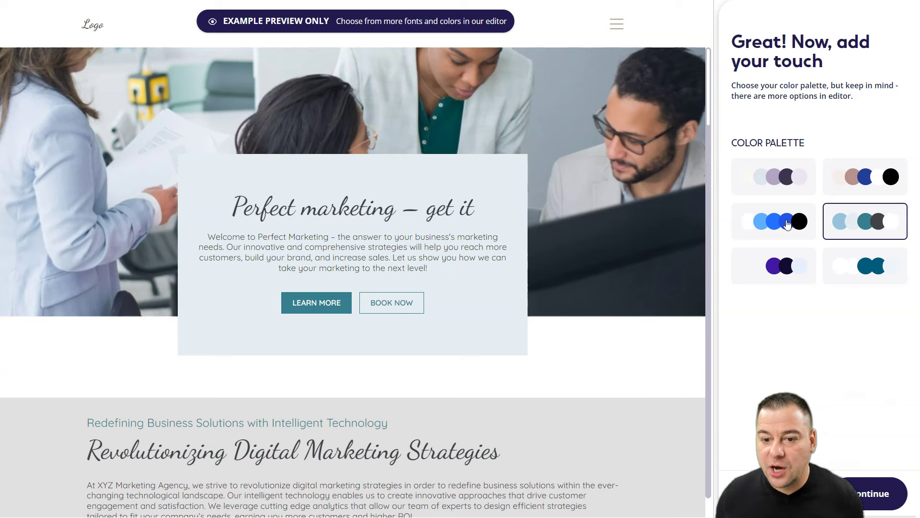
click(789, 266)
click(853, 272)
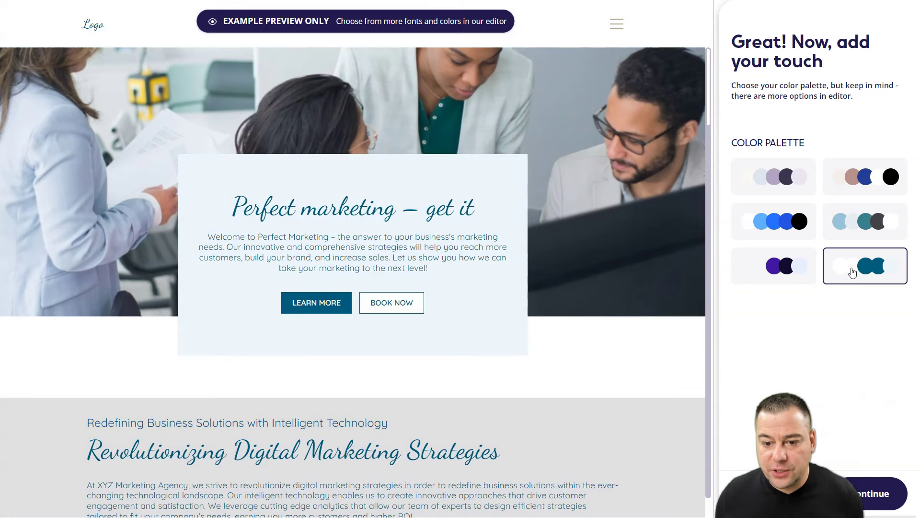
click(785, 189)
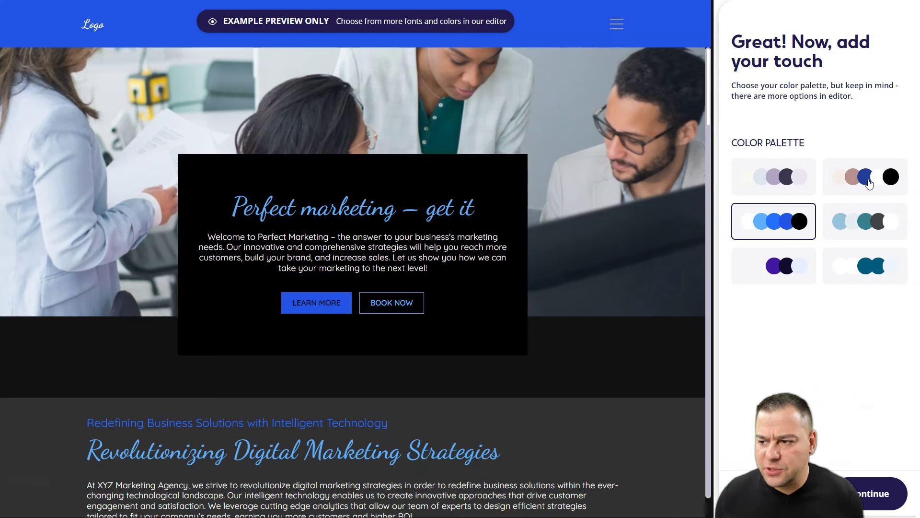
click(844, 239)
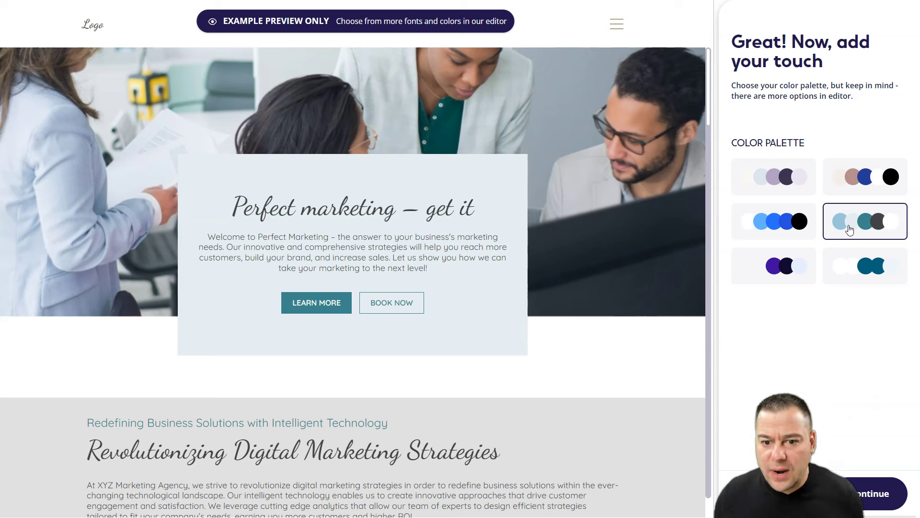
click(862, 501)
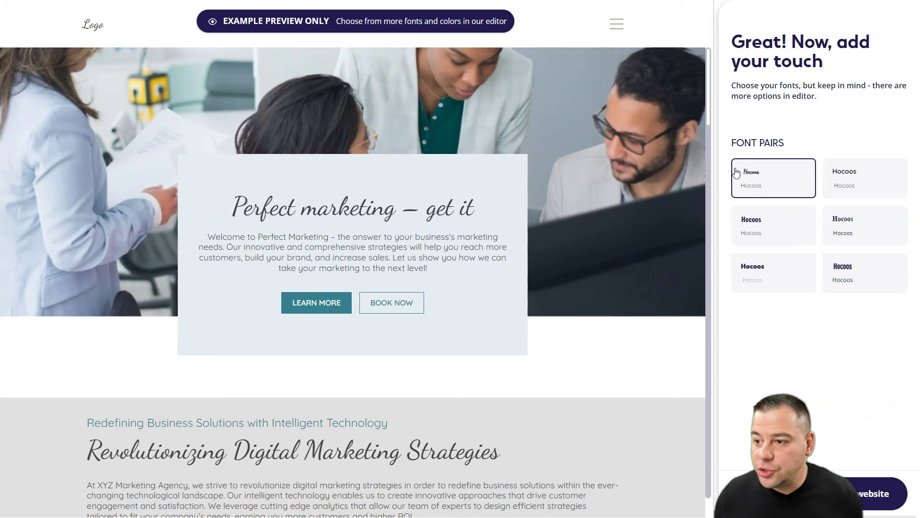
- Choose the condensed sans font pair and generate the website
click(868, 184)
click(781, 234)
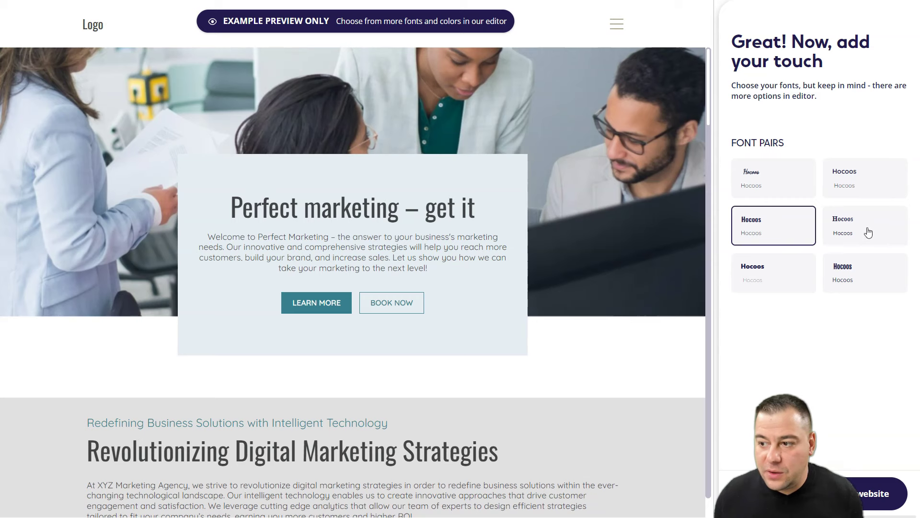
click(869, 232)
click(790, 226)
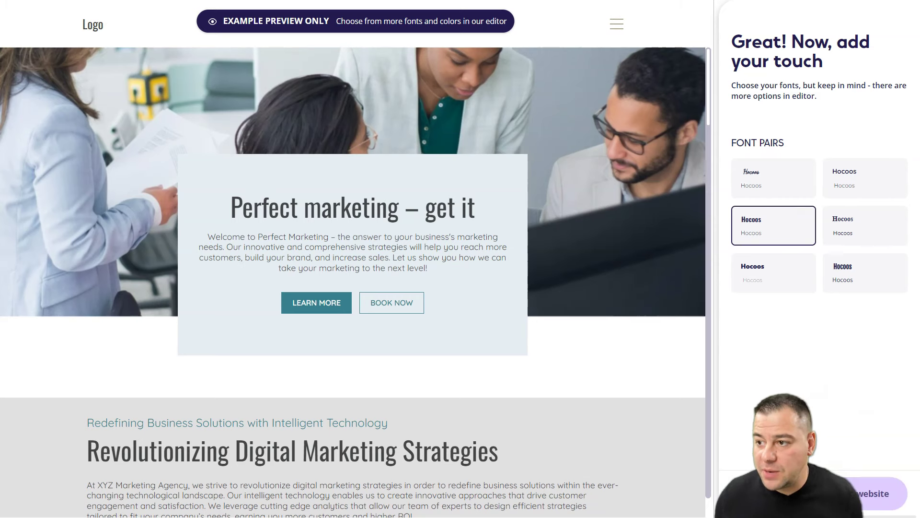
click(887, 493)
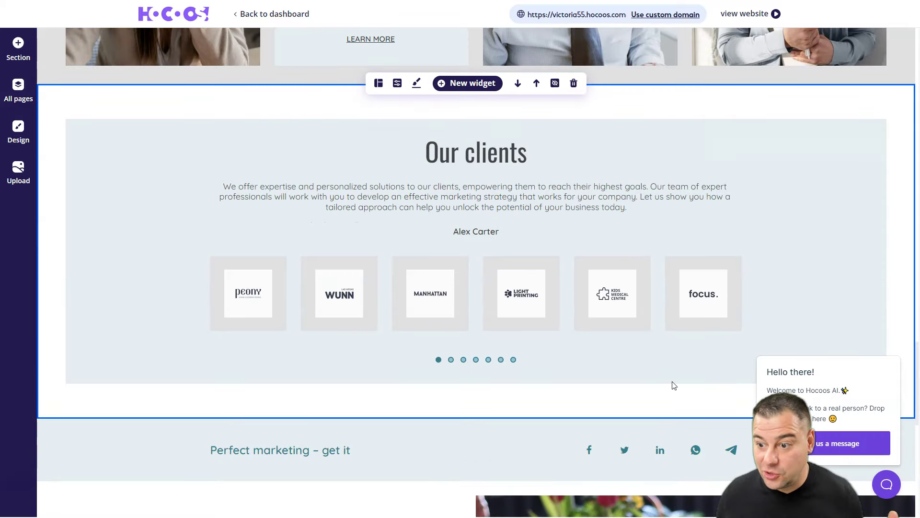
- Scroll the generated site in the editor back up to the 'Perfect marketing – get it' hero
scroll(661, 361, down, 5)
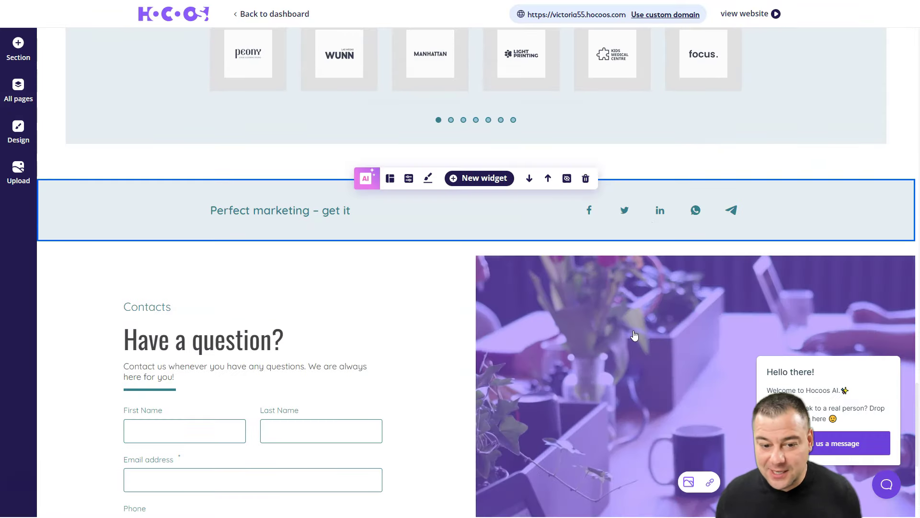
scroll(630, 331, up, 20)
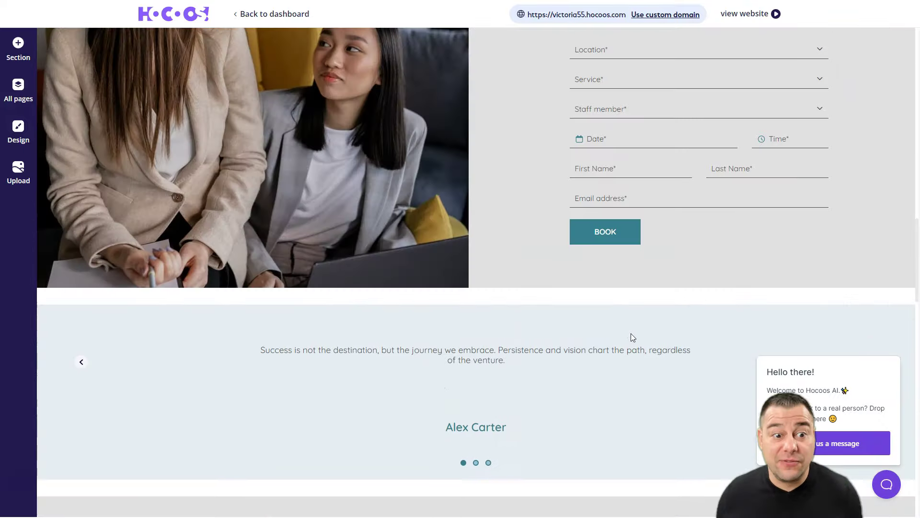
scroll(631, 333, up, 10)
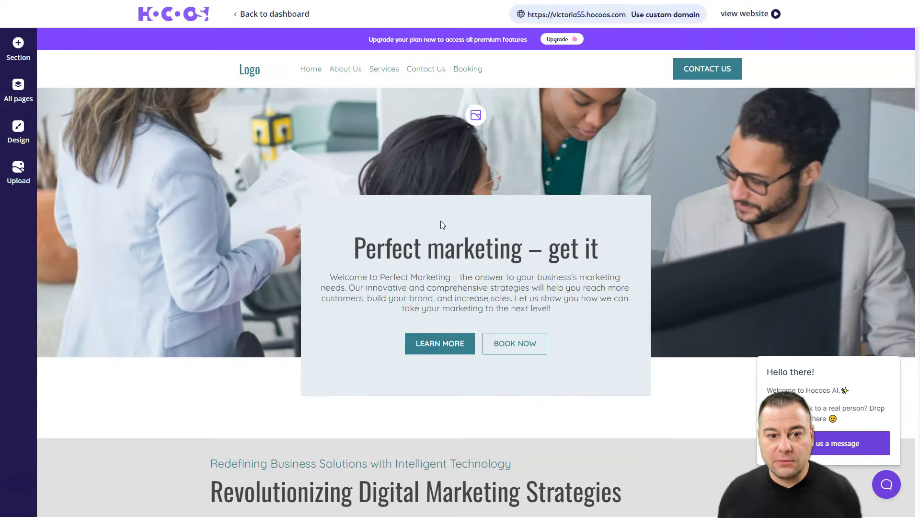
mouse_move(74, 353)
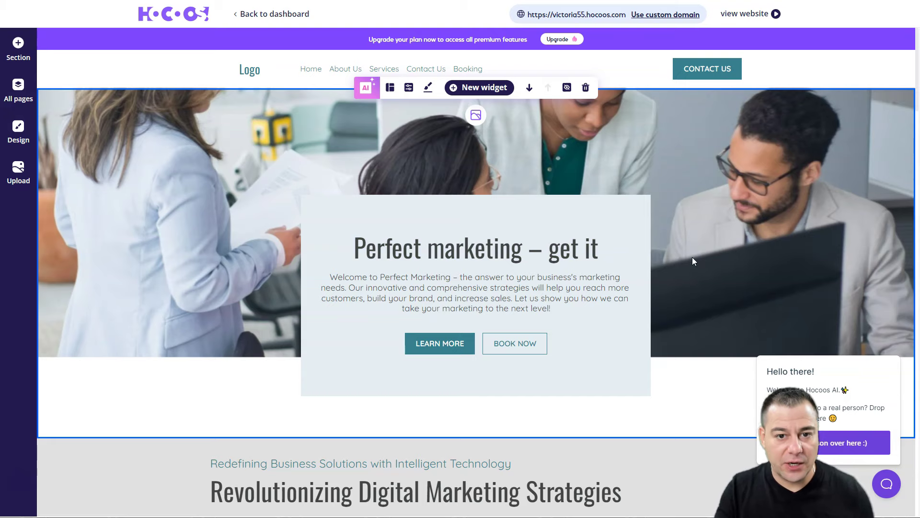
scroll(244, 234, down, 5)
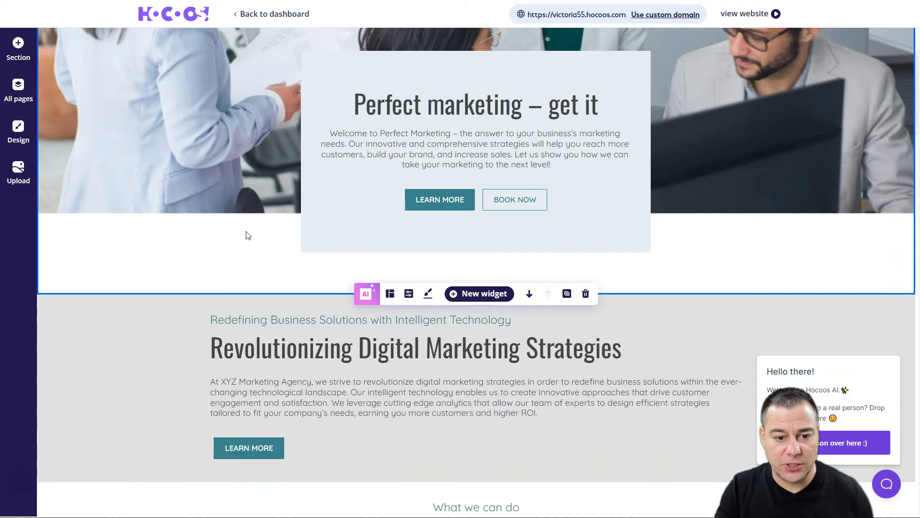
scroll(259, 258, up, 5)
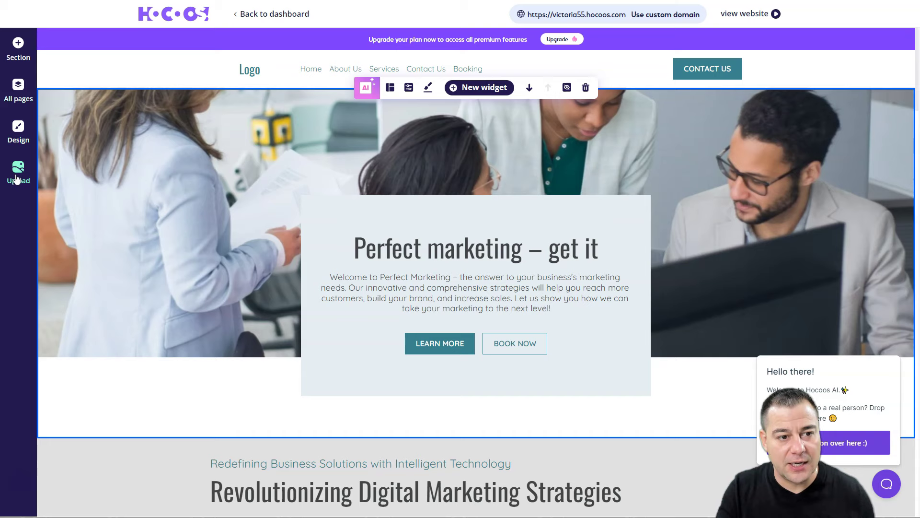
click(17, 57)
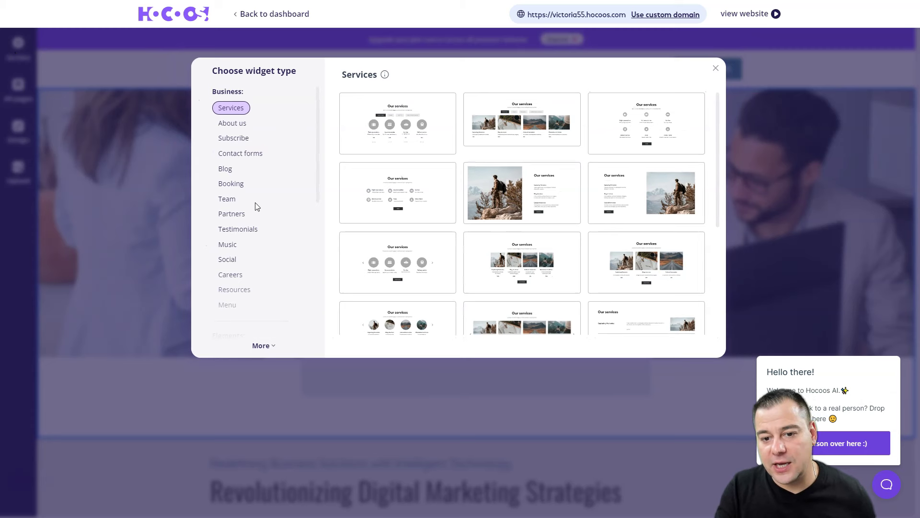
scroll(240, 201, down, 3)
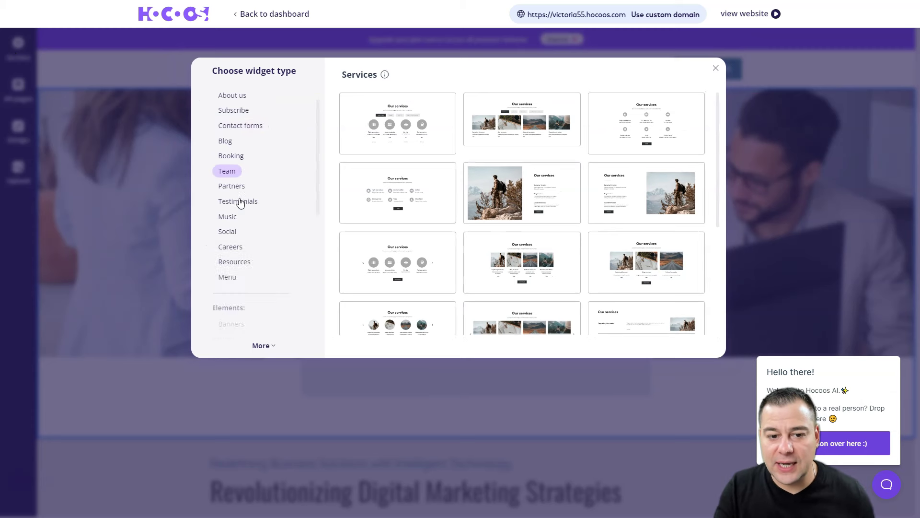
scroll(235, 179, up, 1)
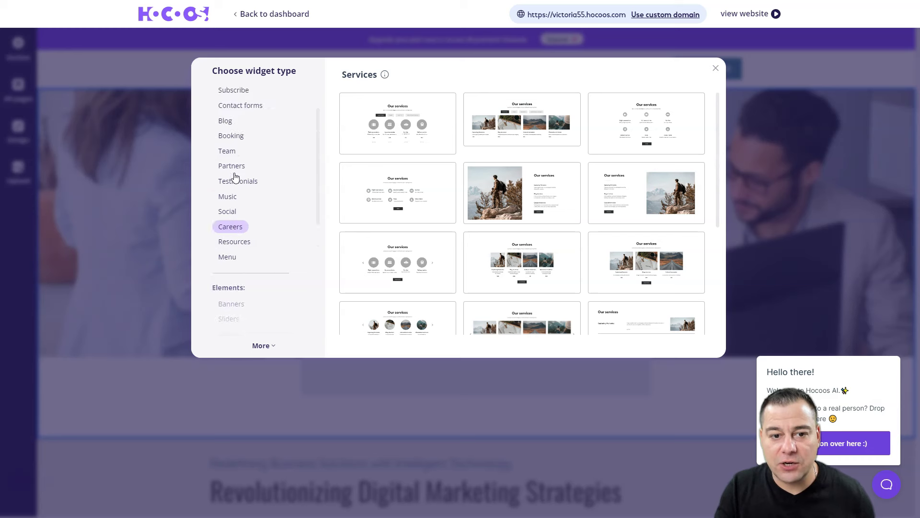
click(235, 195)
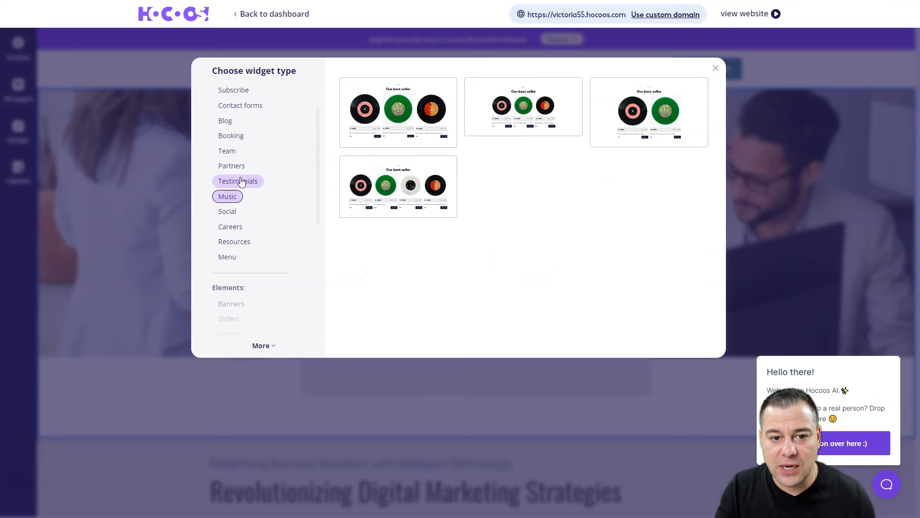
click(238, 182)
click(232, 167)
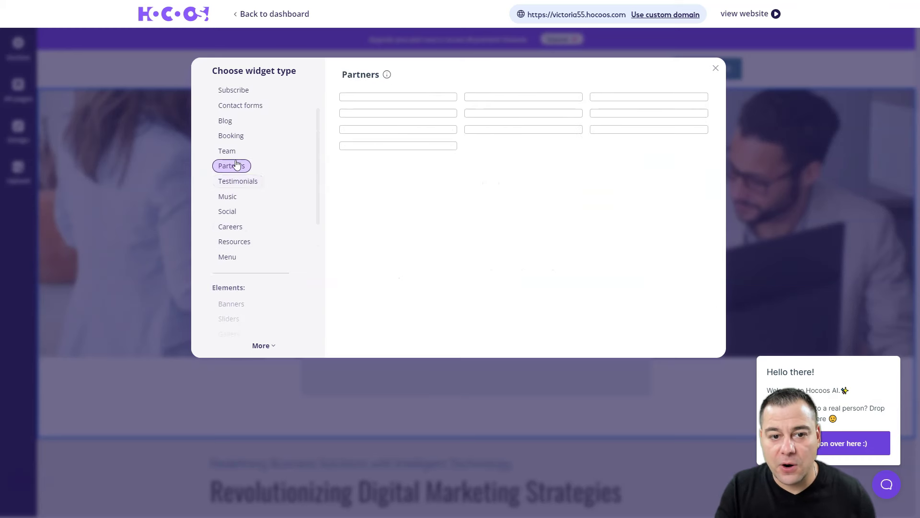
click(234, 152)
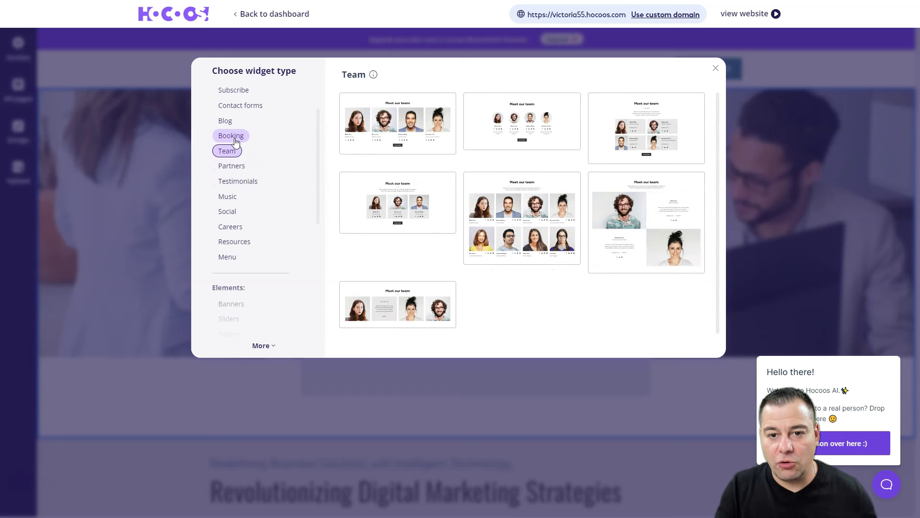
click(231, 136)
scroll(242, 126, up, 1)
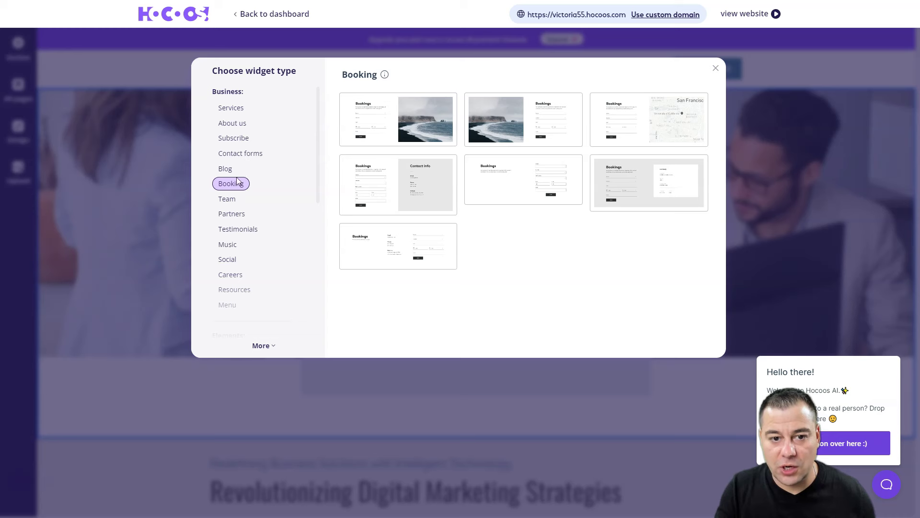
click(238, 155)
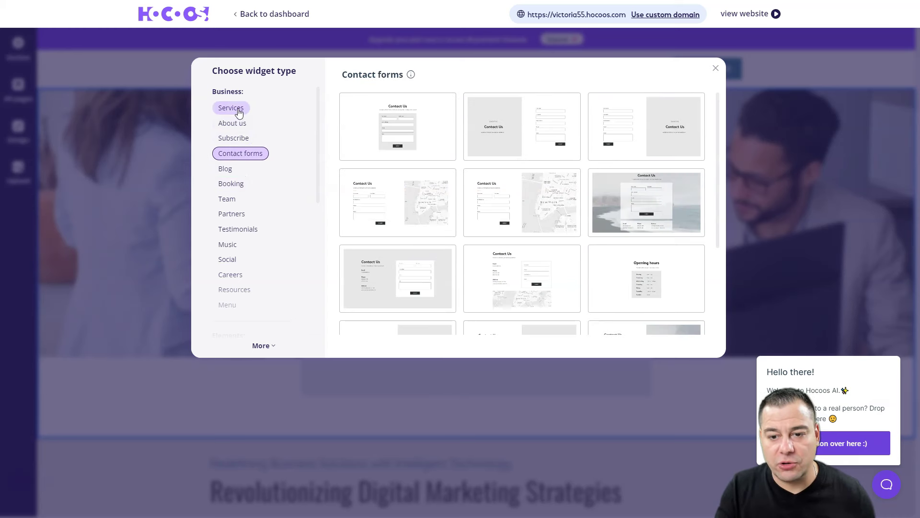
scroll(253, 216, down, 8)
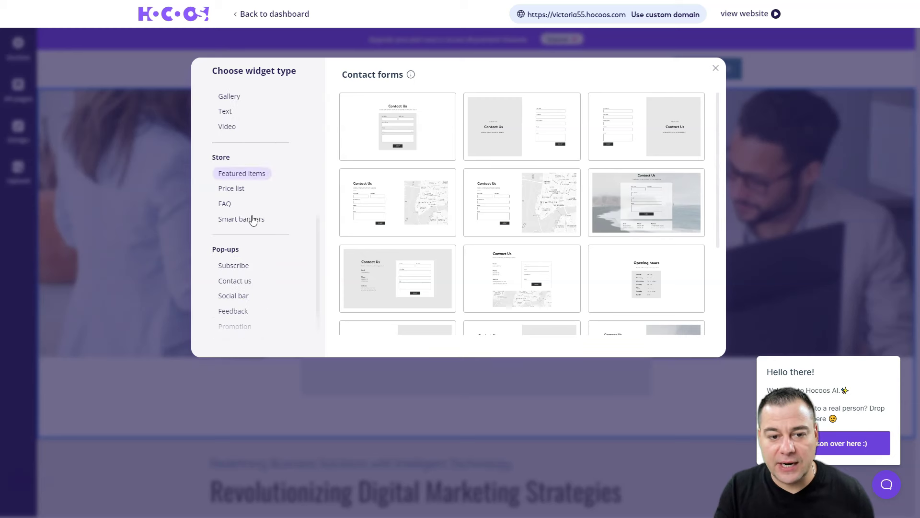
scroll(252, 220, down, 1)
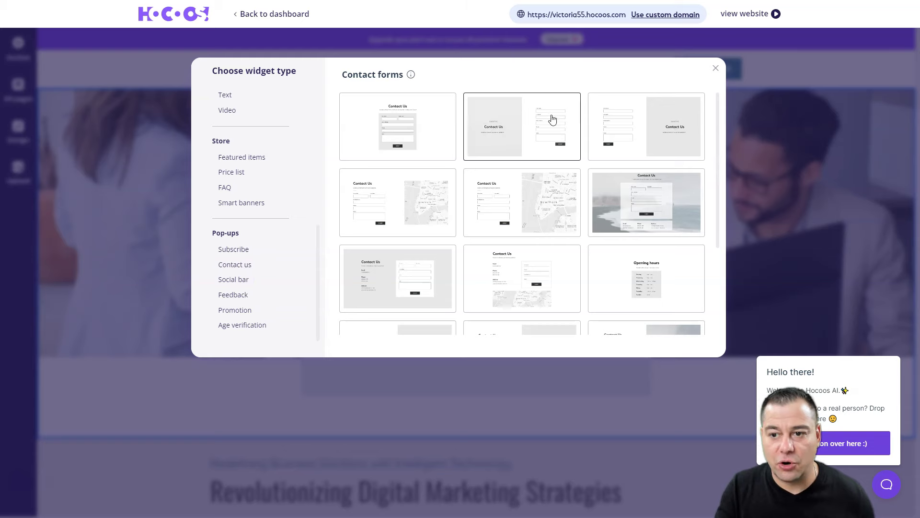
click(716, 70)
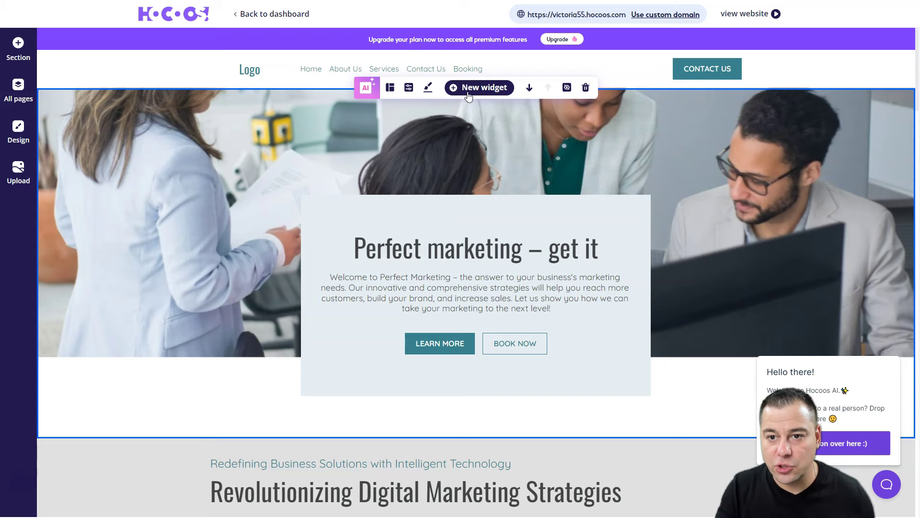
- Insert a new video widget from the Video category templates
scroll(637, 290, down, 3)
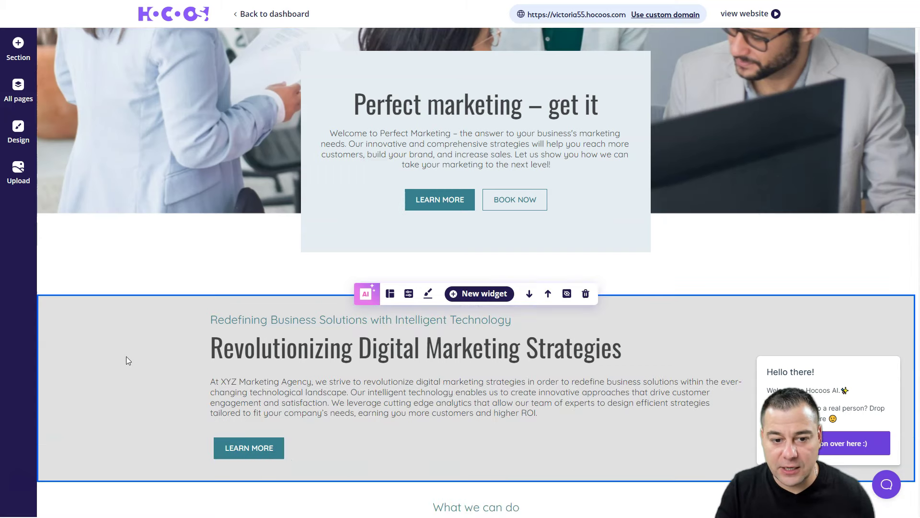
scroll(201, 259, up, 3)
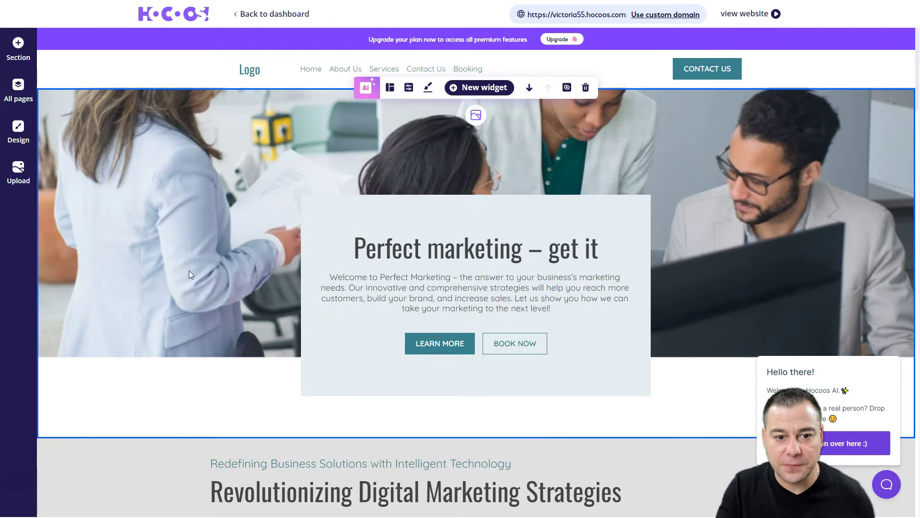
scroll(189, 286, down, 6)
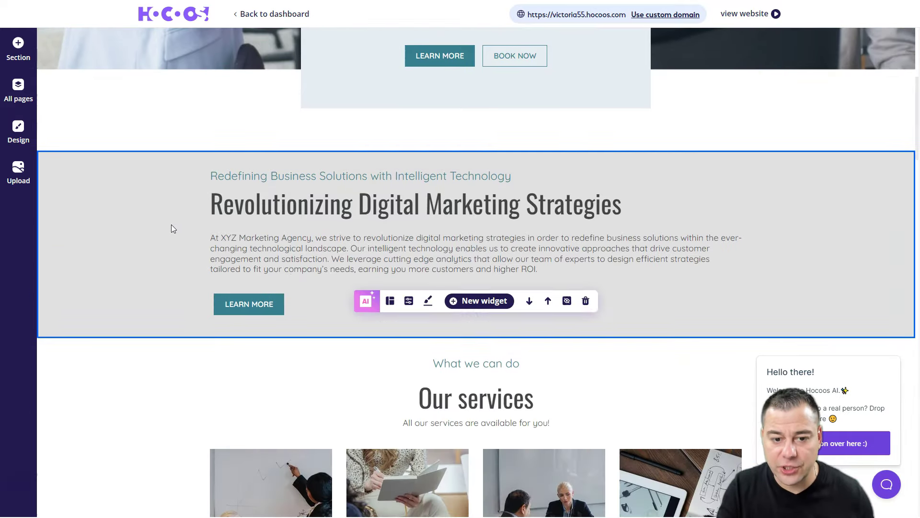
scroll(175, 280, down, 4)
scroll(372, 195, up, 6)
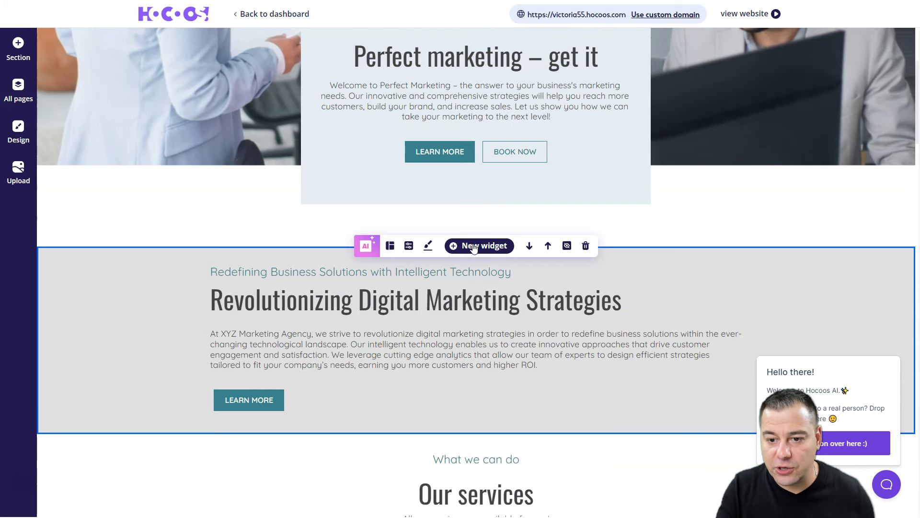
click(473, 247)
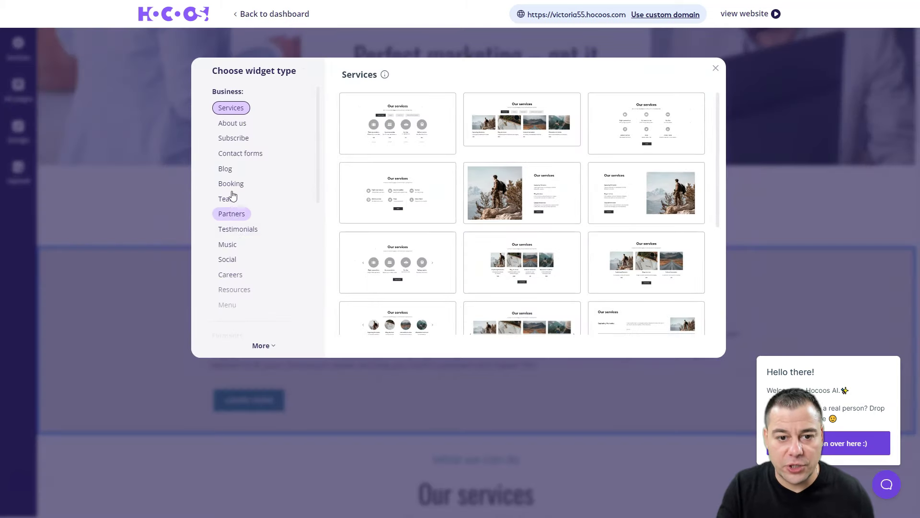
scroll(235, 202, down, 4)
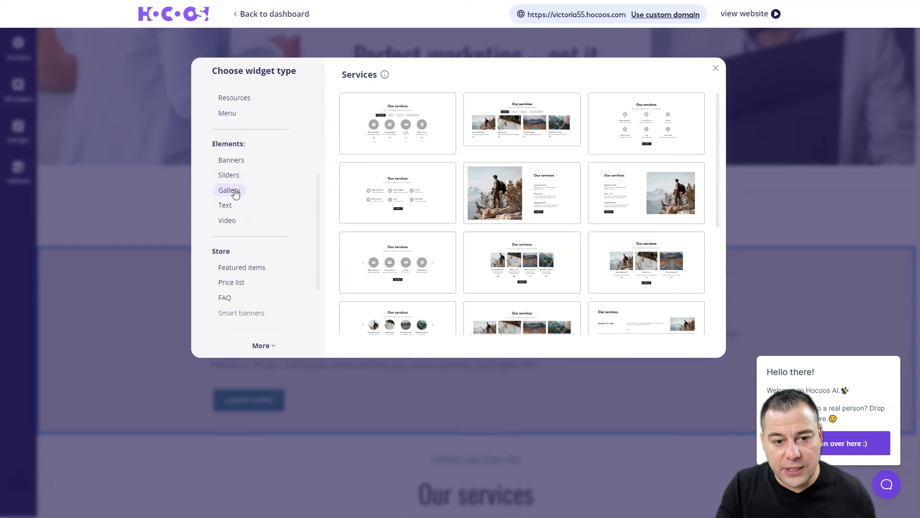
click(228, 221)
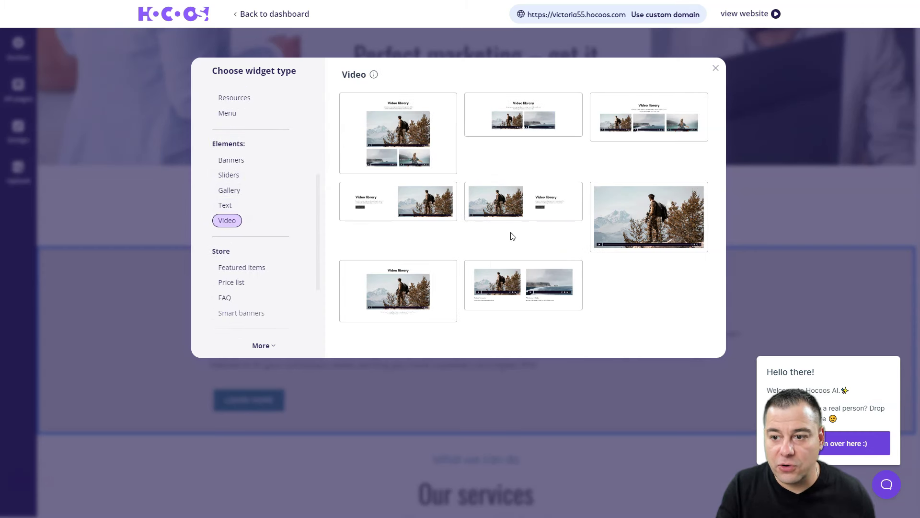
click(502, 203)
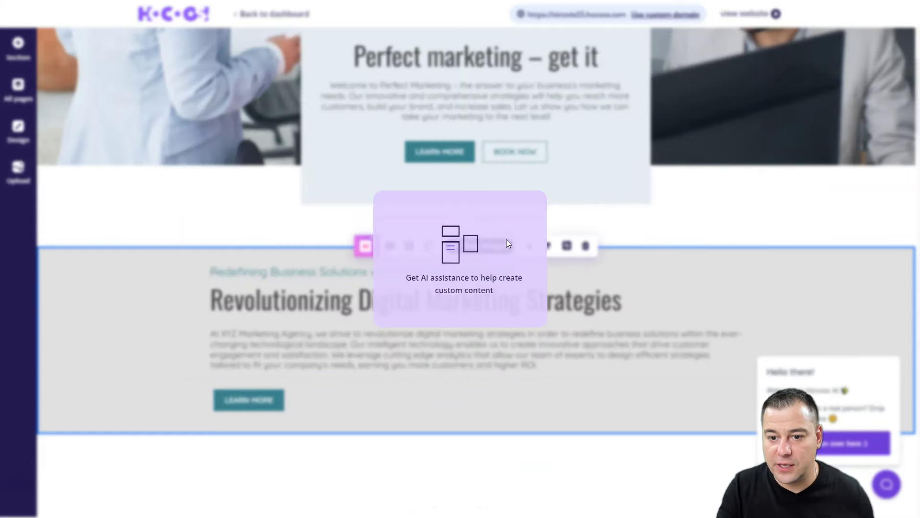
- Move the 'Our story' video section up, just below the hero and above Digital Marketing
scroll(583, 224, up, 2)
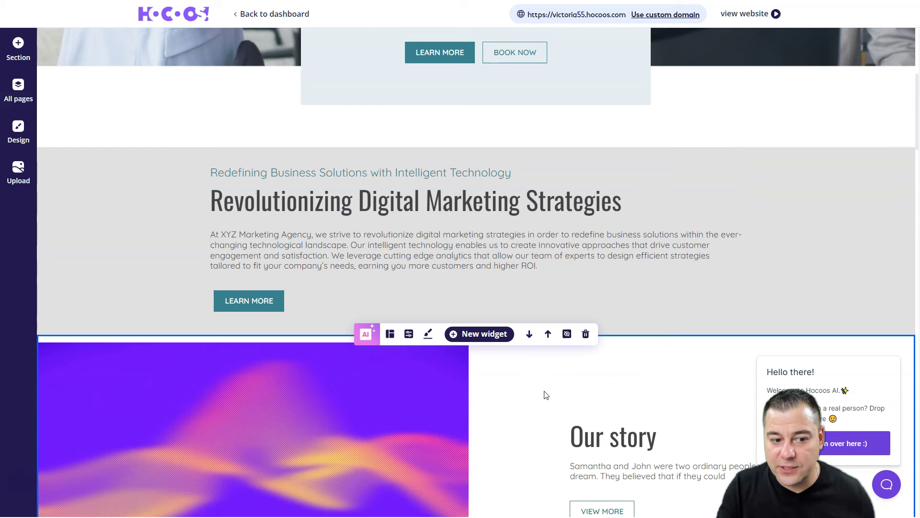
click(548, 334)
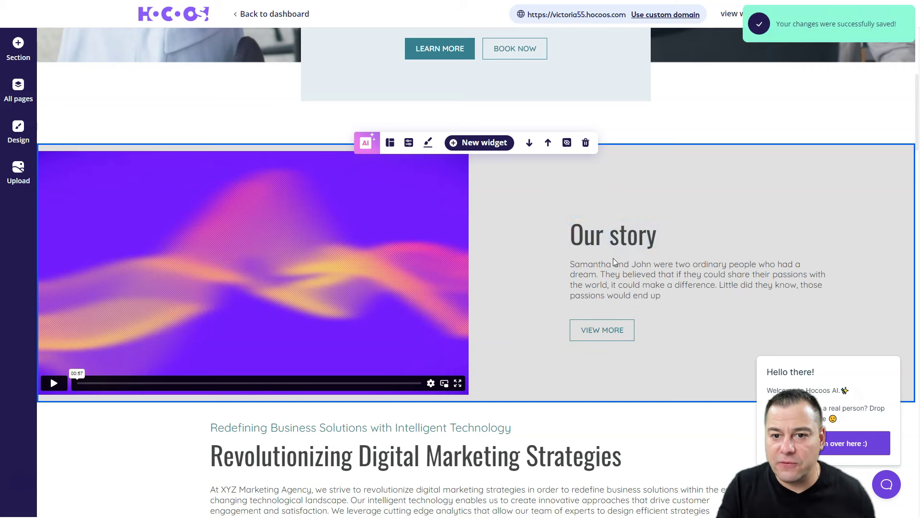
scroll(613, 262, up, 6)
scroll(551, 383, down, 4)
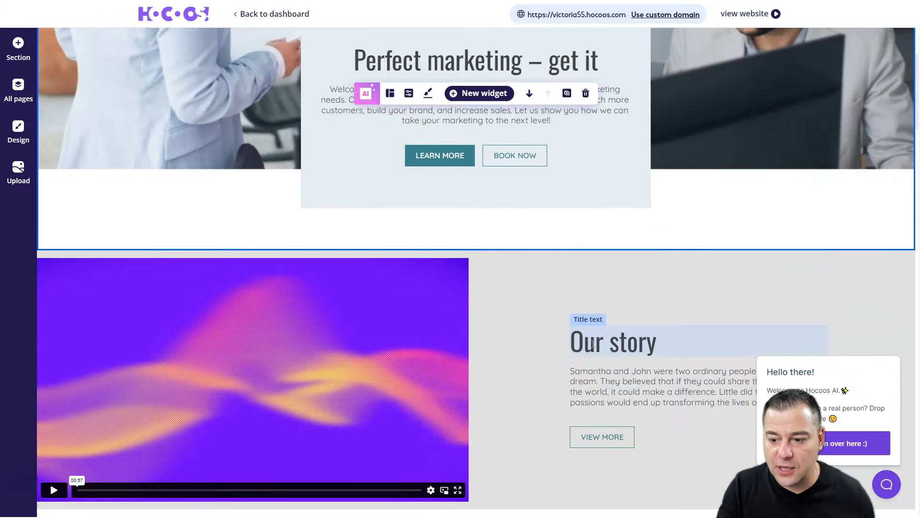
scroll(593, 343, down, 2)
scroll(612, 245, up, 5)
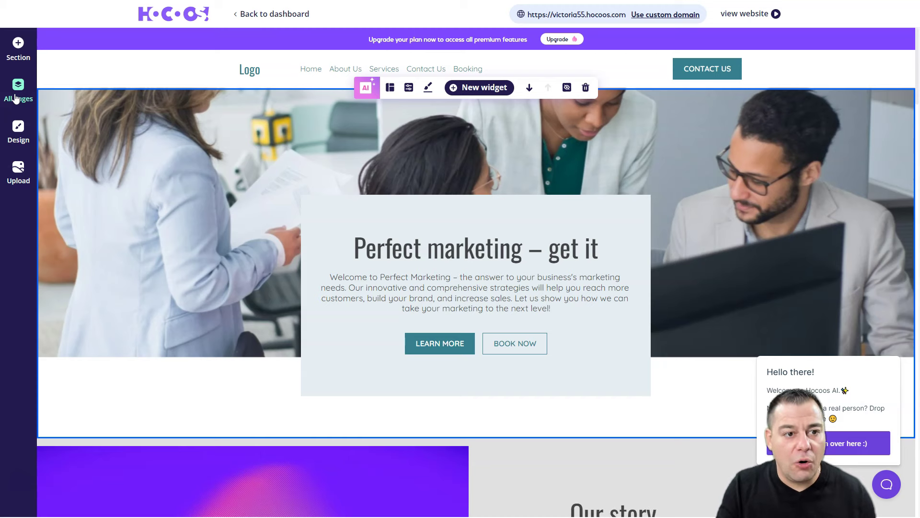
click(16, 99)
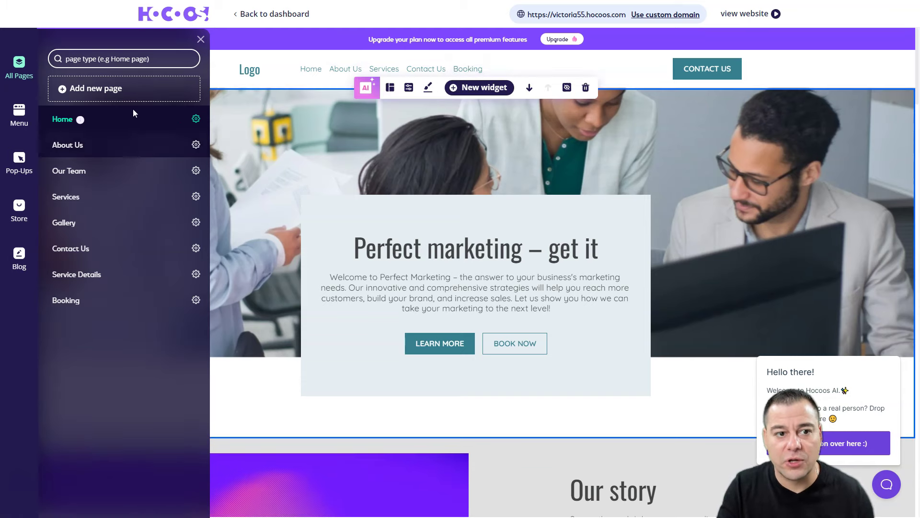
- Close the pages list and start an AI logo, keeping the marketing agency category
click(200, 40)
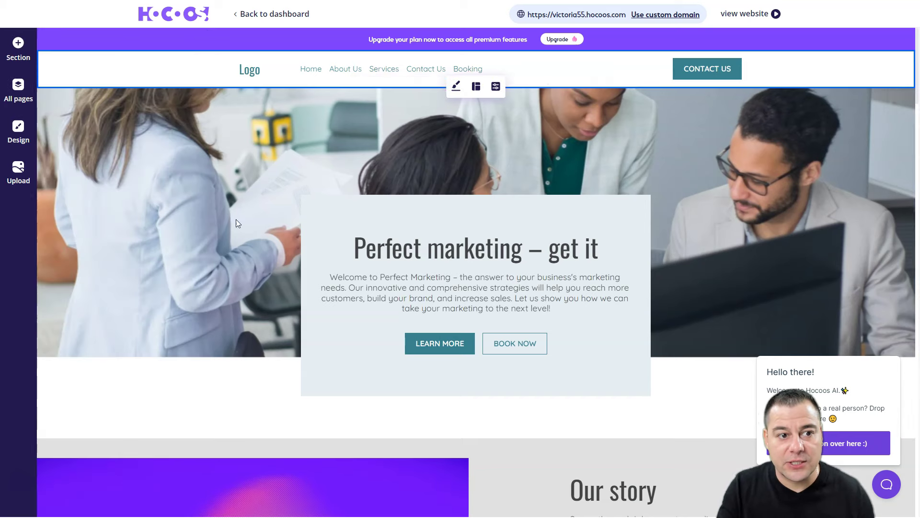
scroll(335, 350, down, 2)
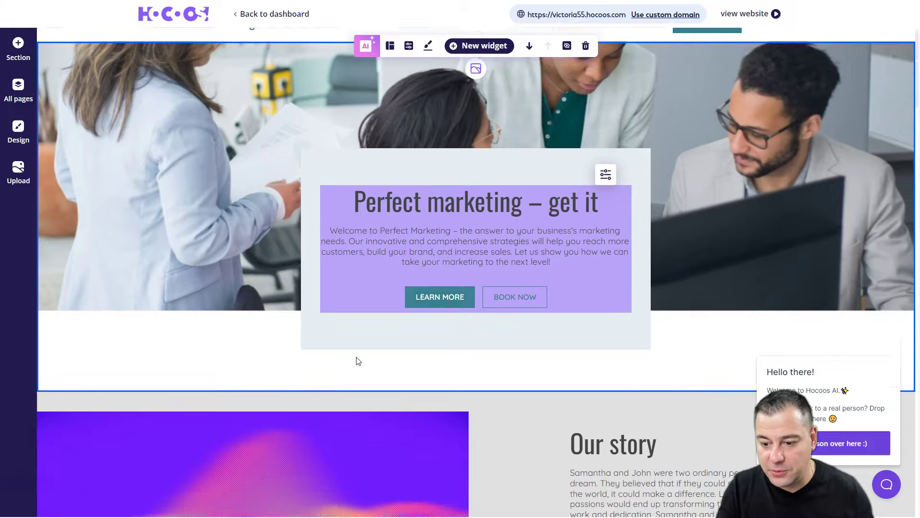
scroll(293, 344, up, 2)
mouse_move(248, 72)
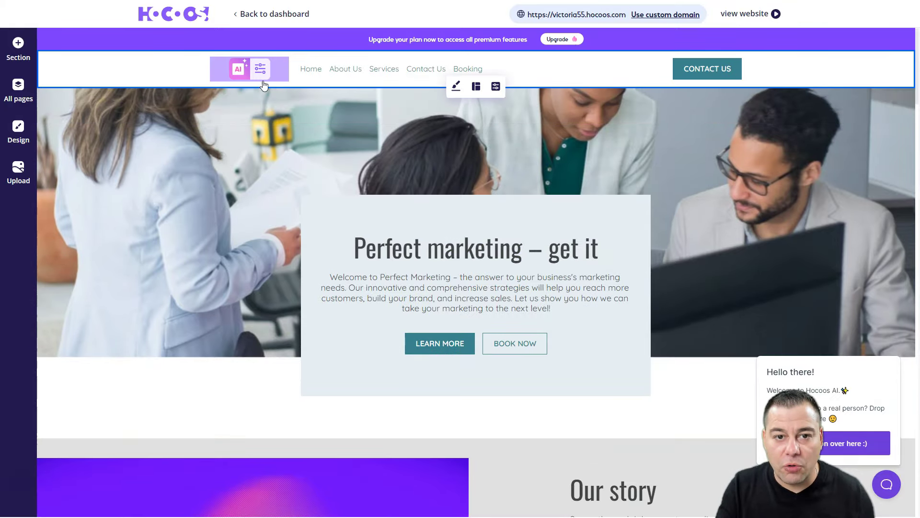
click(239, 72)
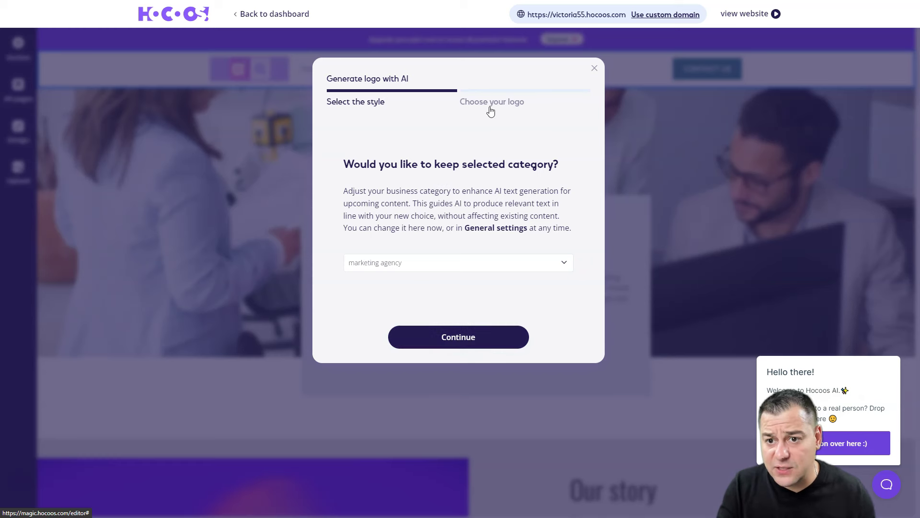
click(452, 338)
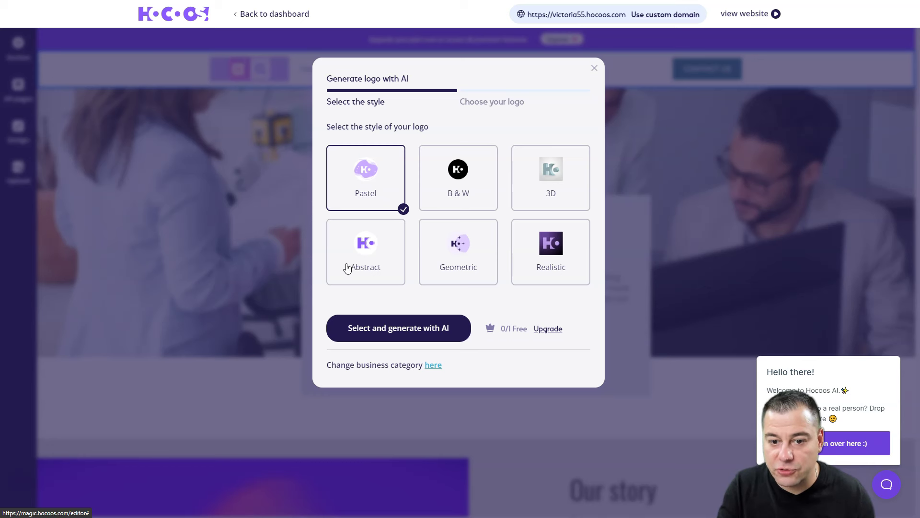
- Generate Realistic-style logos and apply the teal concentric-rings variant to the header
click(555, 268)
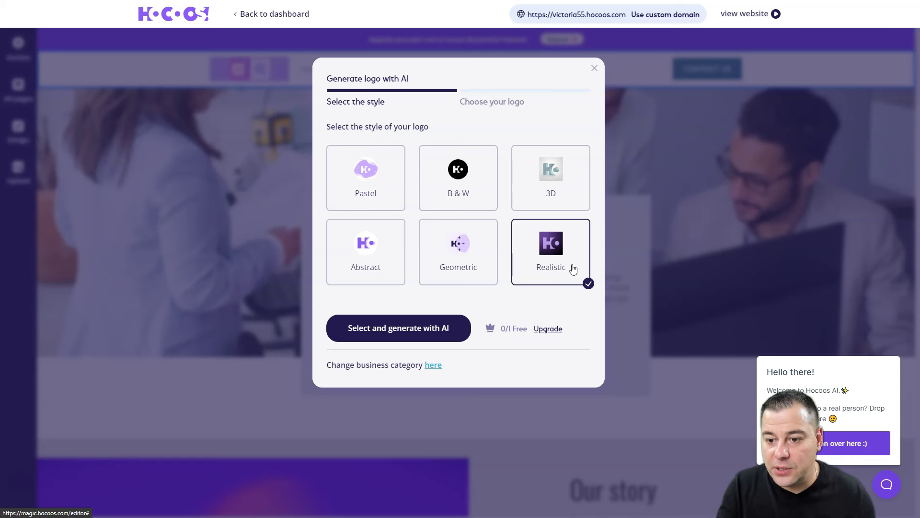
click(386, 331)
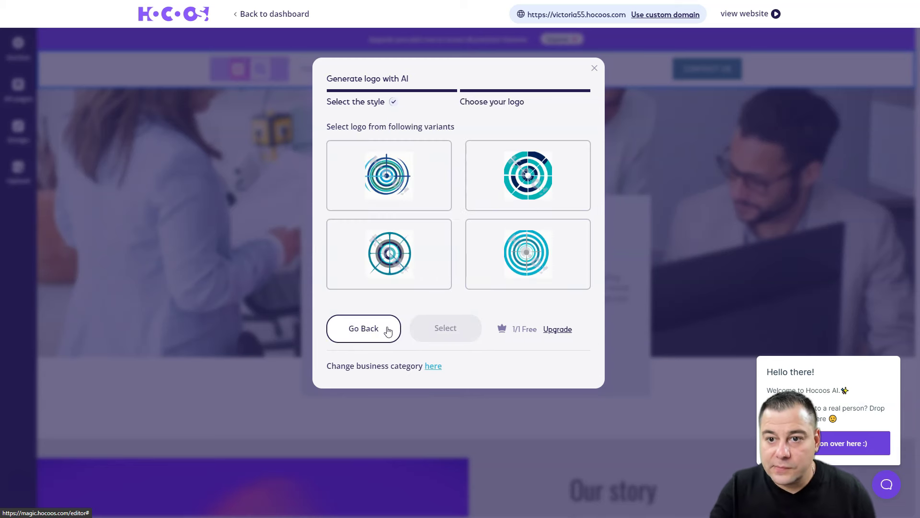
click(519, 266)
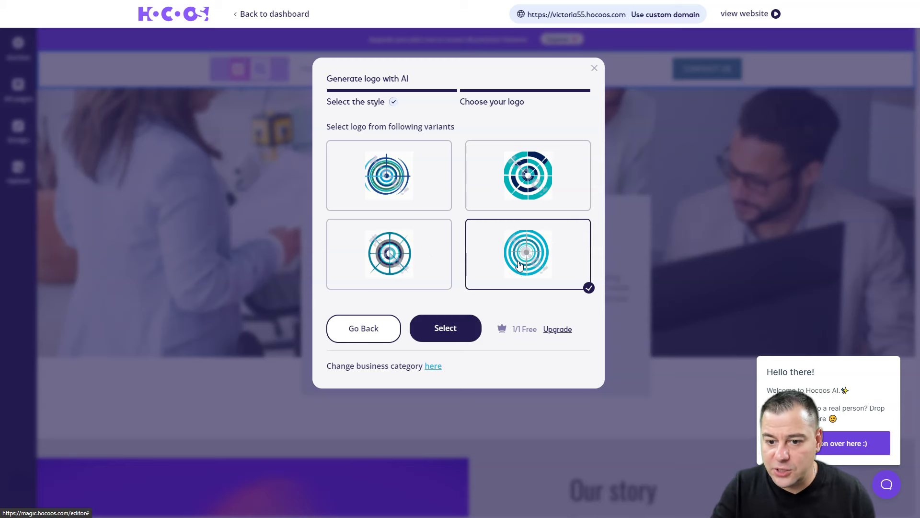
click(463, 333)
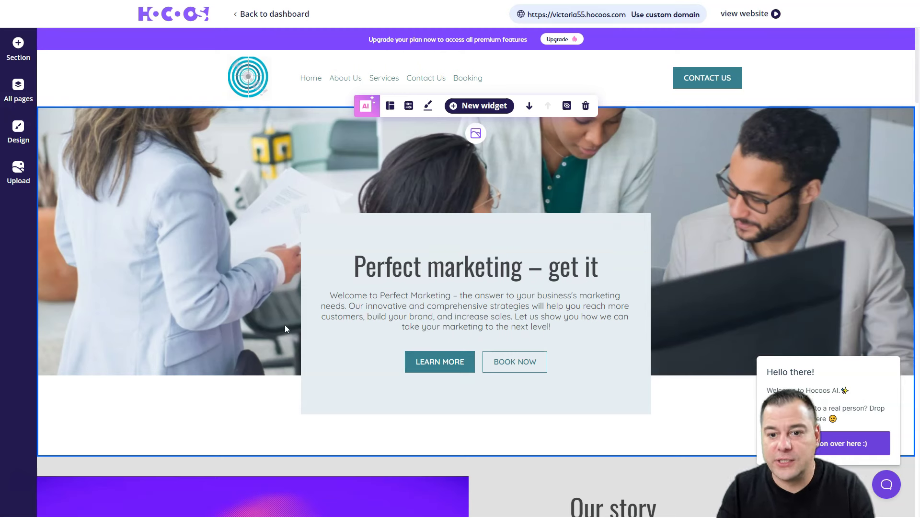
- Regenerate the 'Perfect marketing' hero with AI Redesign, putting text left and team photo right
click(367, 108)
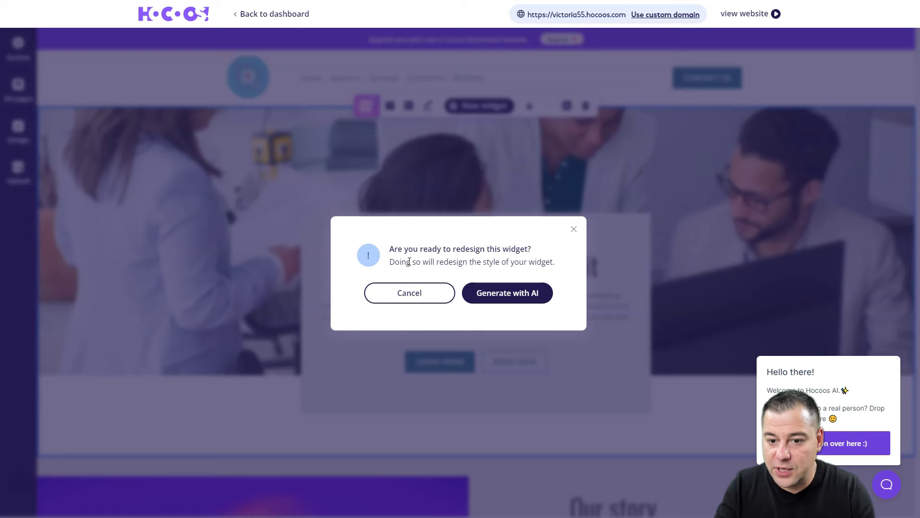
click(508, 295)
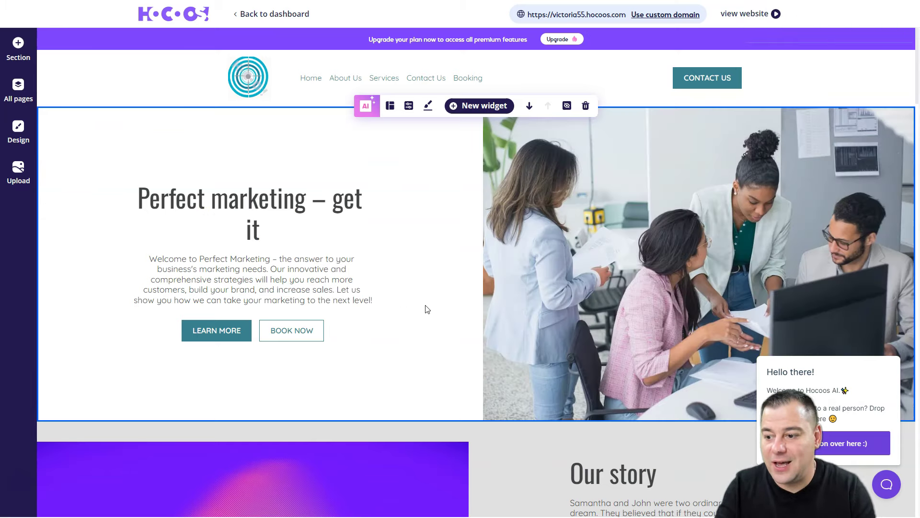
scroll(424, 307, down, 1)
scroll(424, 309, up, 1)
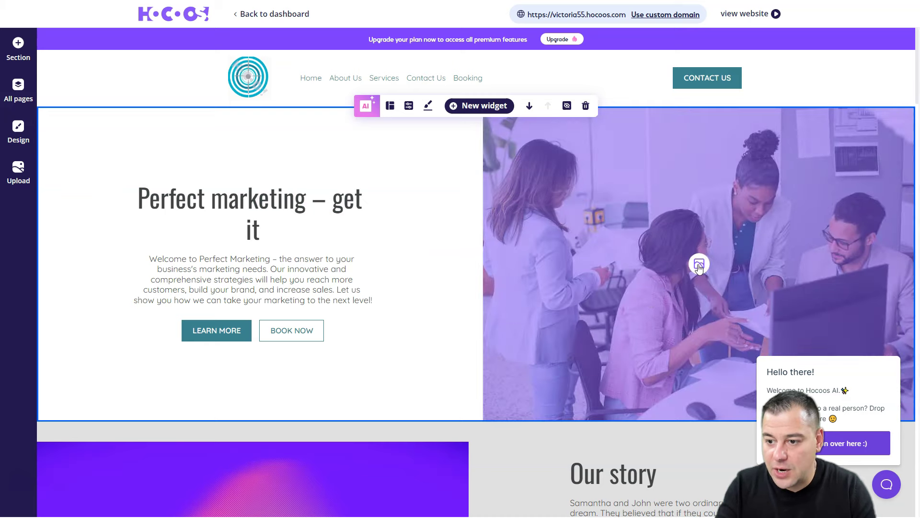
- Replace the hero photo with a free stock image of a team meeting at a conference table
click(699, 265)
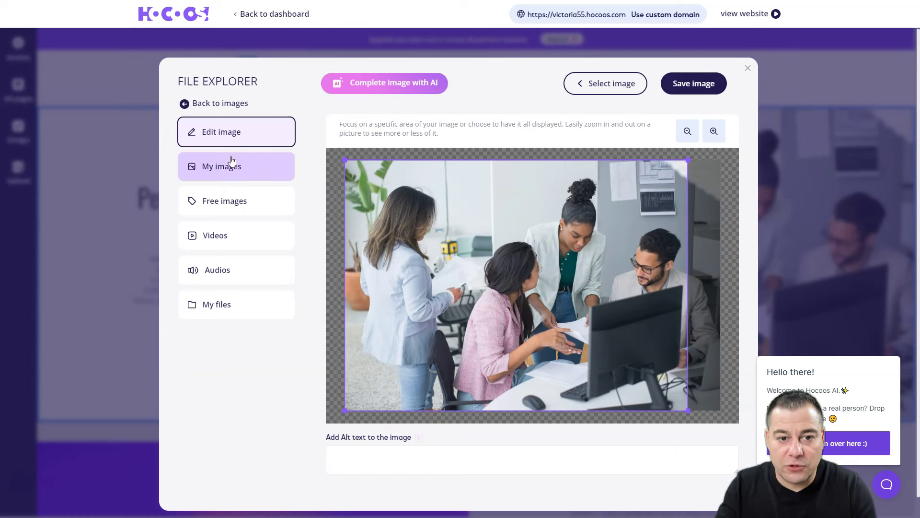
click(209, 204)
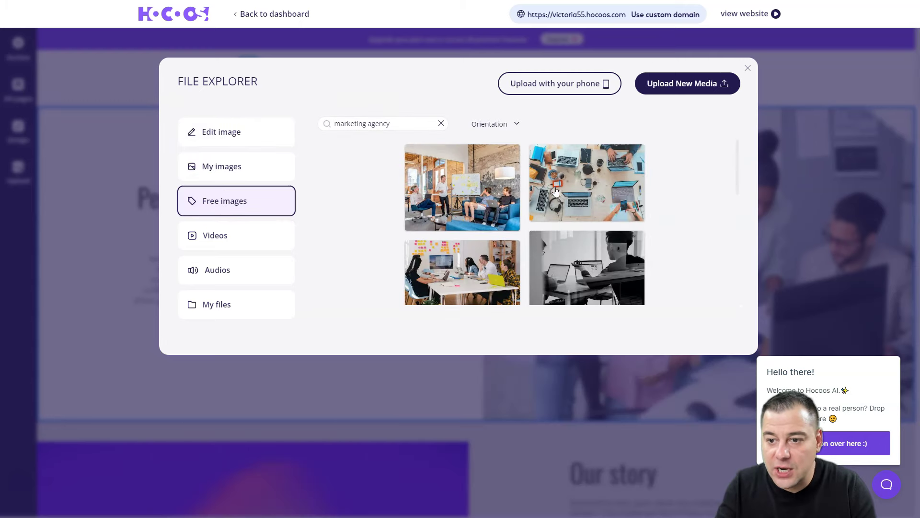
scroll(555, 191, down, 5)
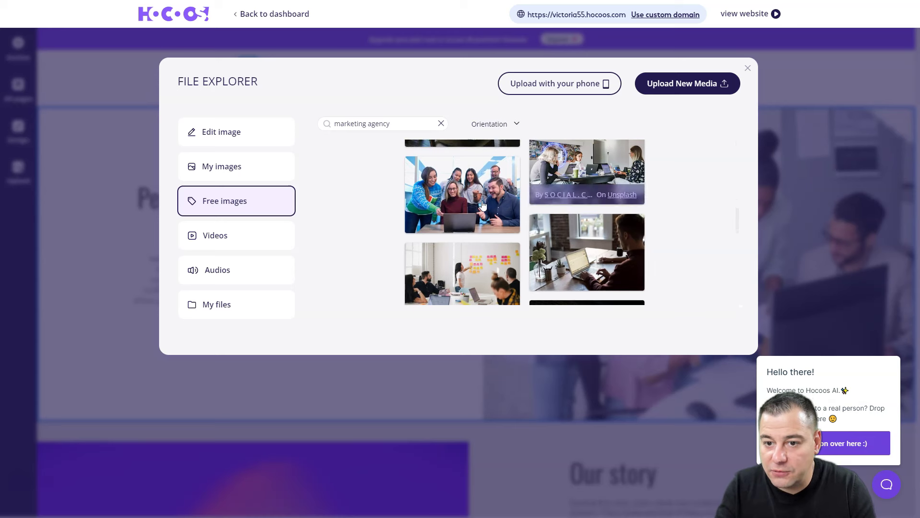
scroll(482, 205, down, 2)
scroll(464, 178, down, 3)
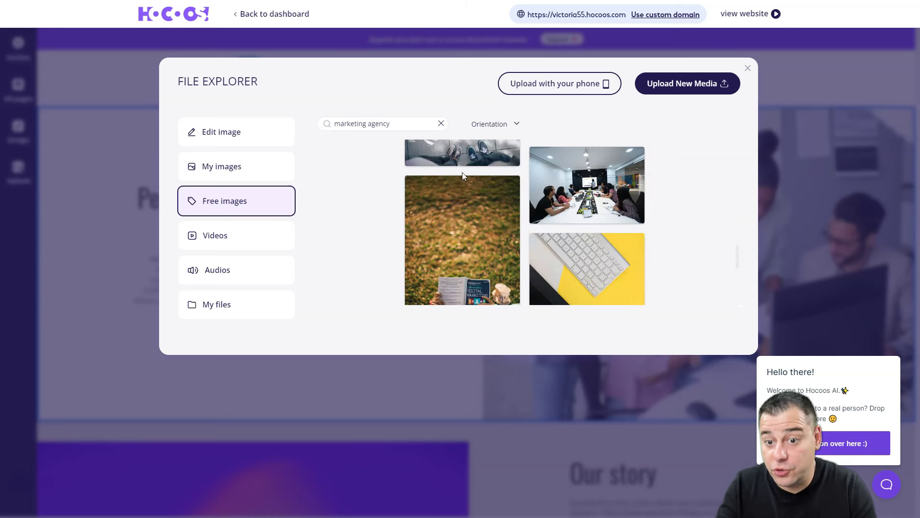
scroll(480, 192, down, 4)
scroll(493, 206, down, 4)
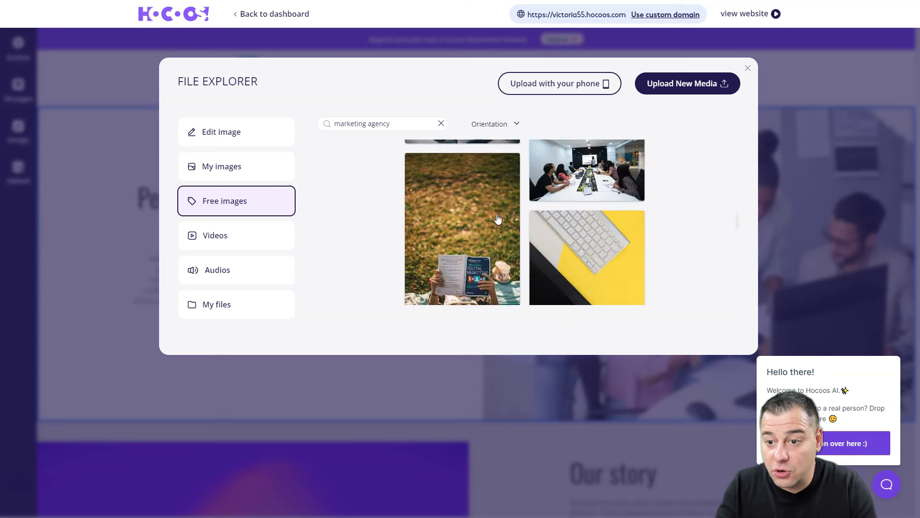
scroll(504, 209, down, 2)
scroll(505, 210, down, 4)
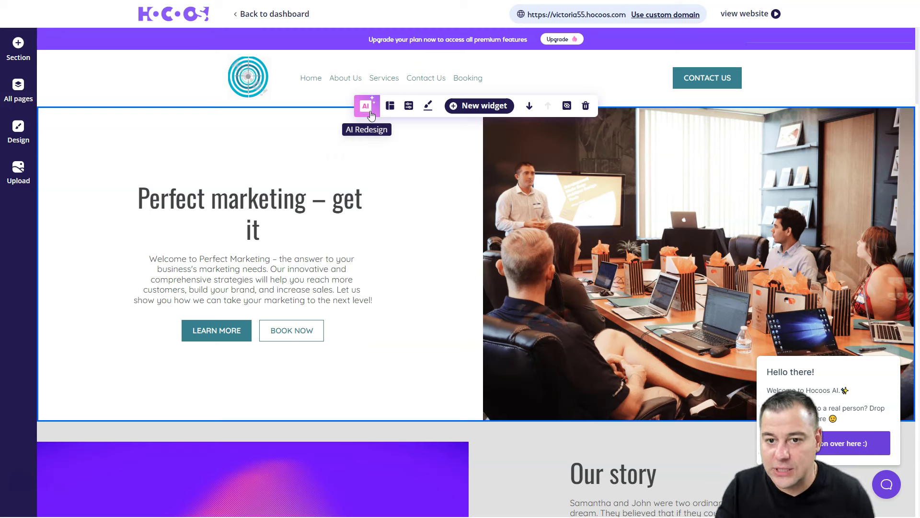
- Save the hero section's title, description and button properties, then scroll through the page
click(408, 107)
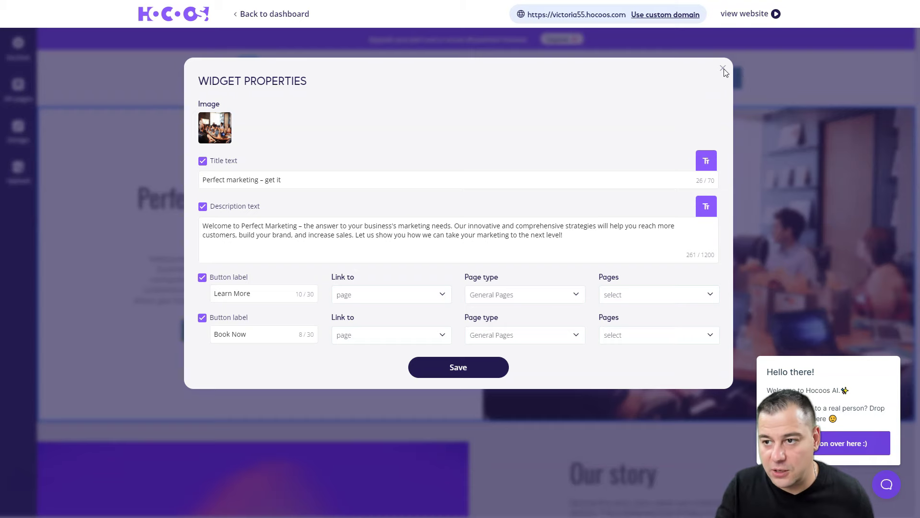
click(471, 364)
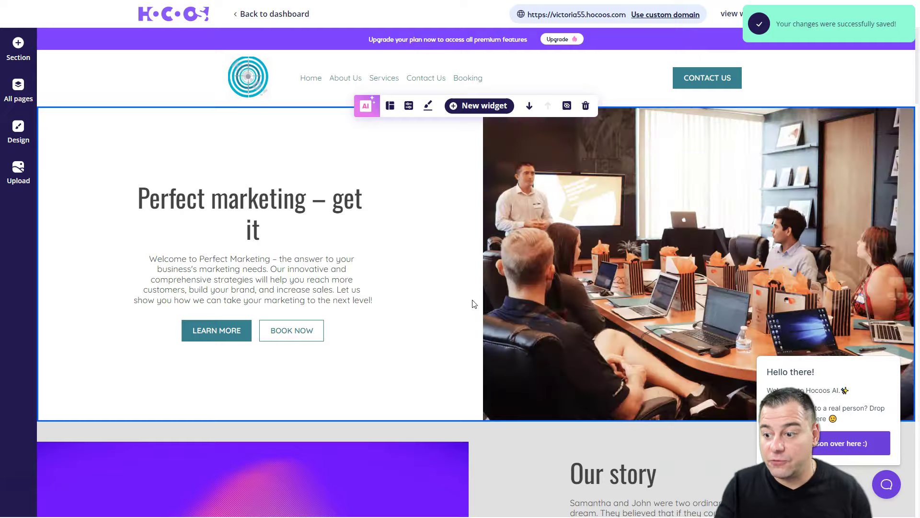
scroll(472, 305, down, 3)
scroll(470, 307, down, 2)
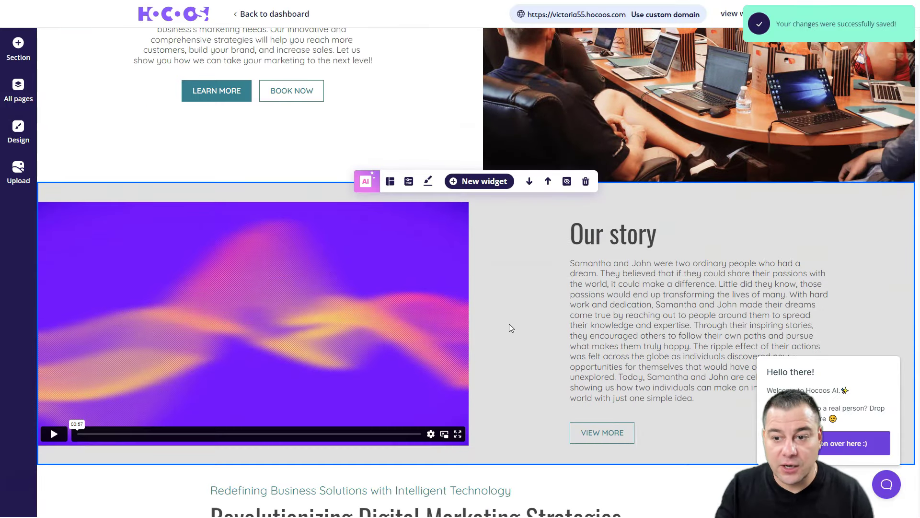
scroll(510, 325, down, 4)
scroll(534, 303, down, 5)
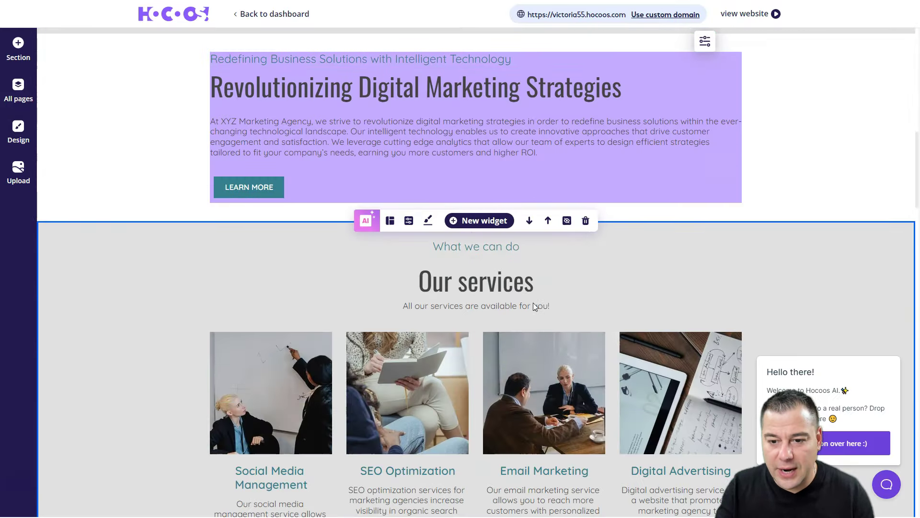
scroll(365, 244, up, 11)
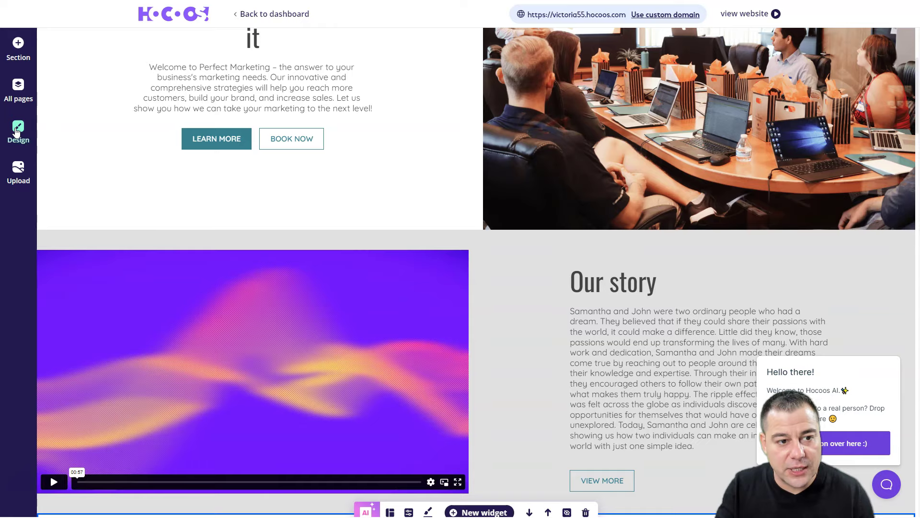
- Try a blue colour palette on the site from the Design palettes
click(17, 131)
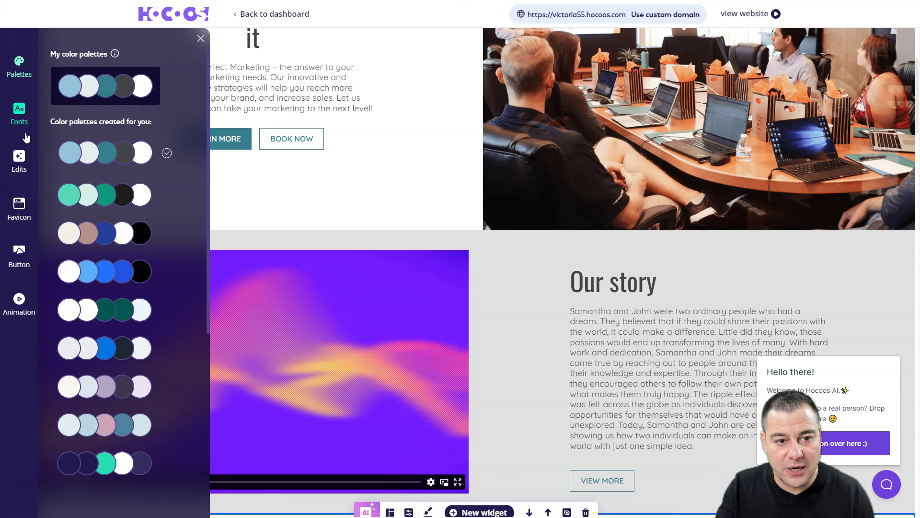
scroll(127, 373, down, 5)
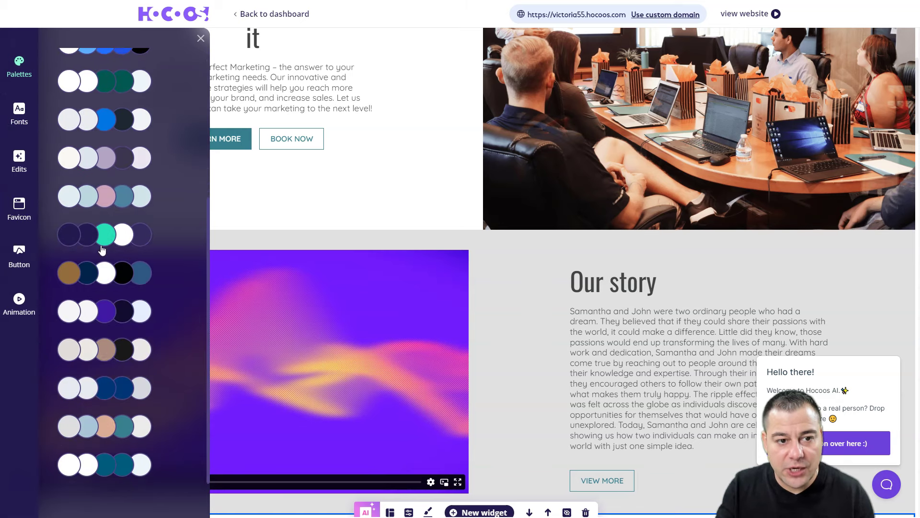
click(131, 123)
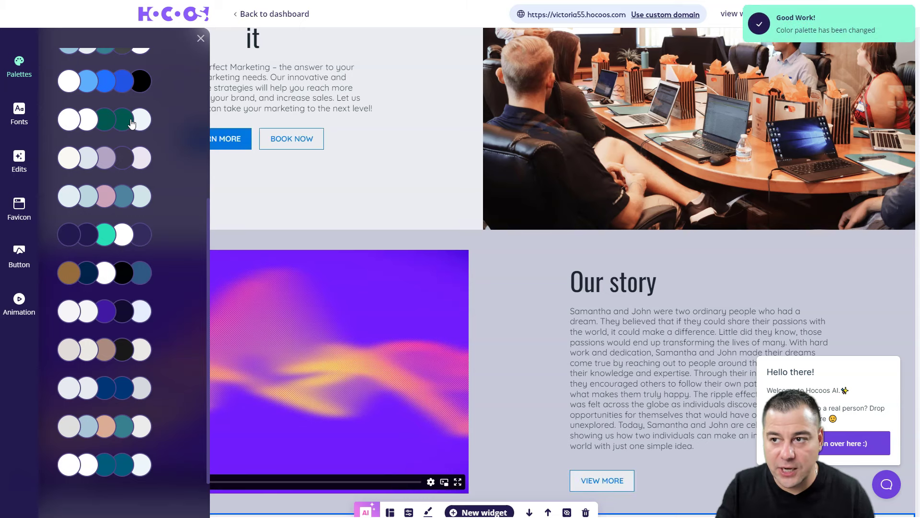
scroll(319, 198, up, 4)
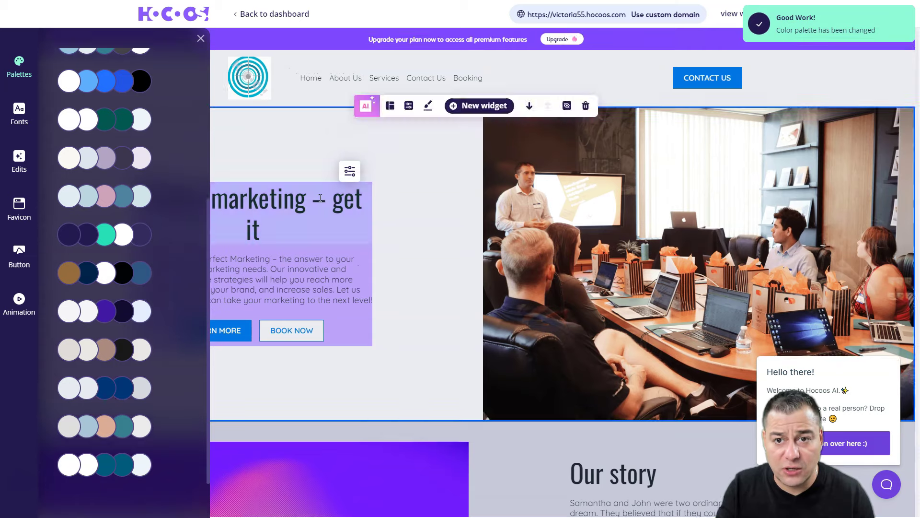
scroll(379, 300, down, 5)
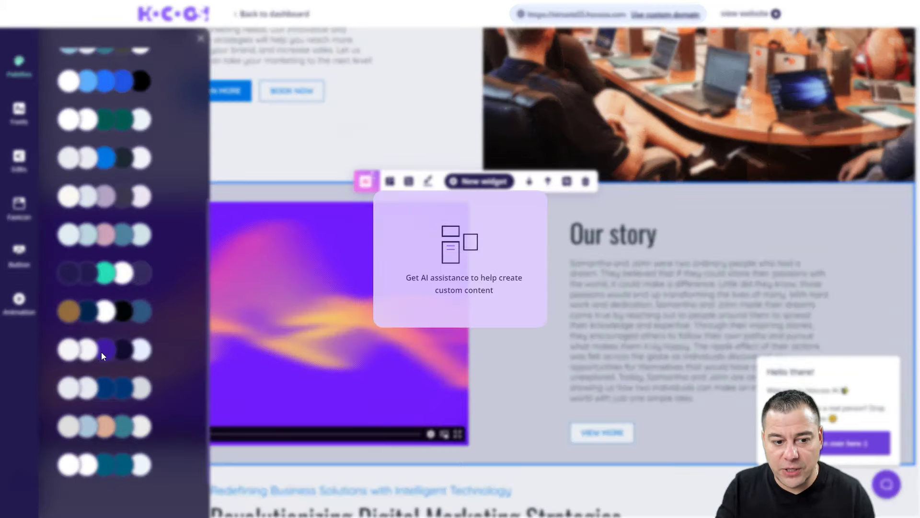
- Compare the beige/taupe/black and blue/black palettes, settling on beige, taupe and black
click(101, 352)
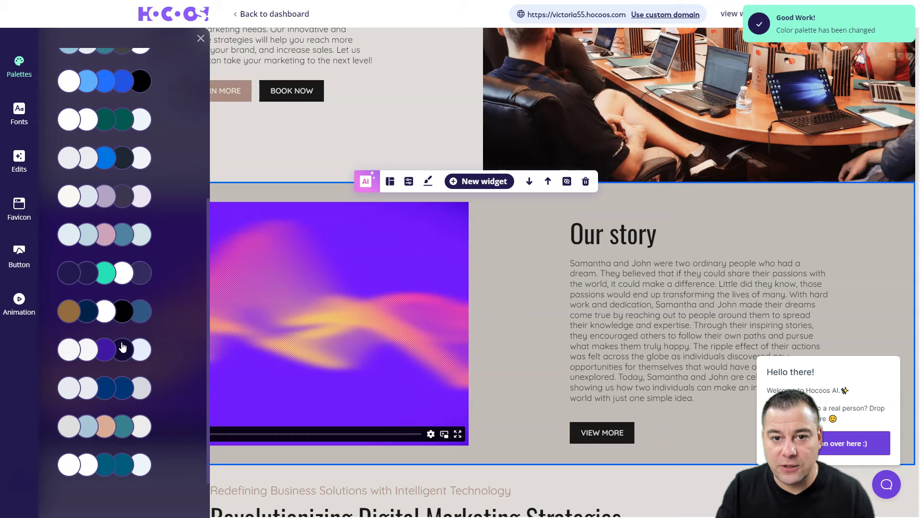
scroll(355, 272, up, 5)
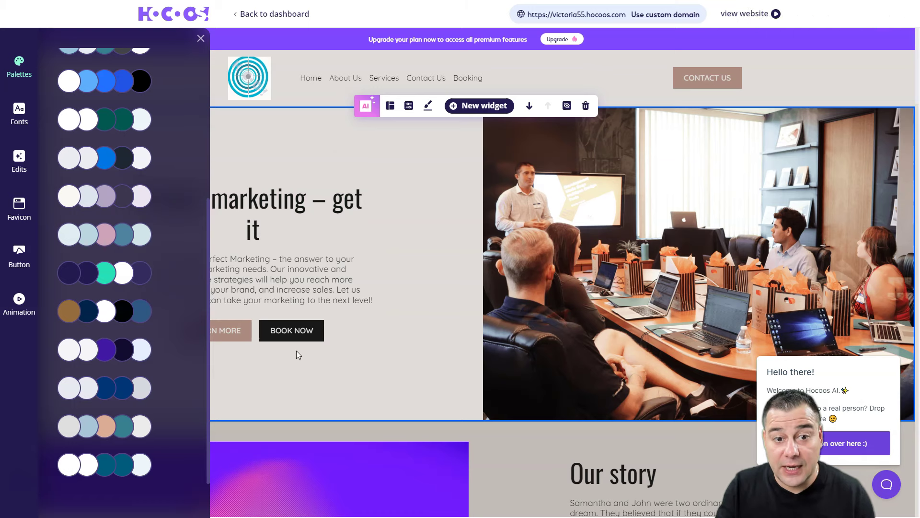
scroll(105, 197, up, 4)
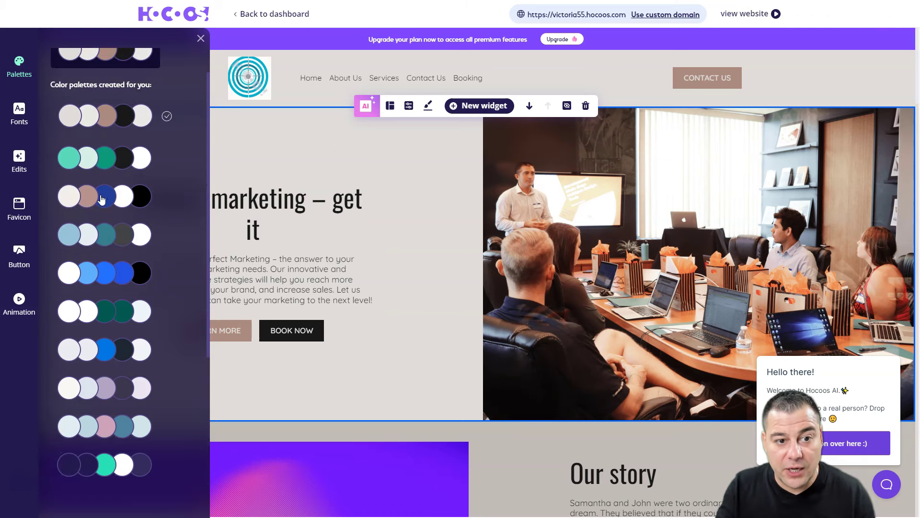
click(120, 271)
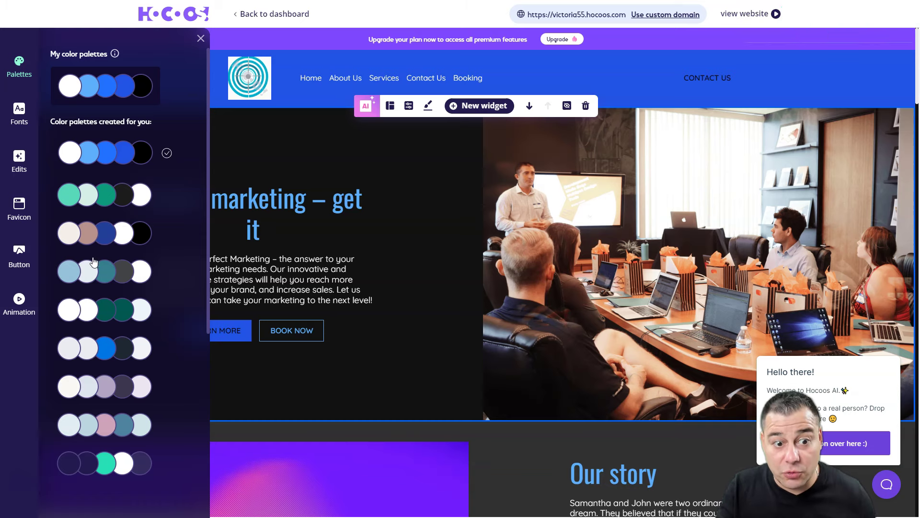
scroll(96, 288, down, 4)
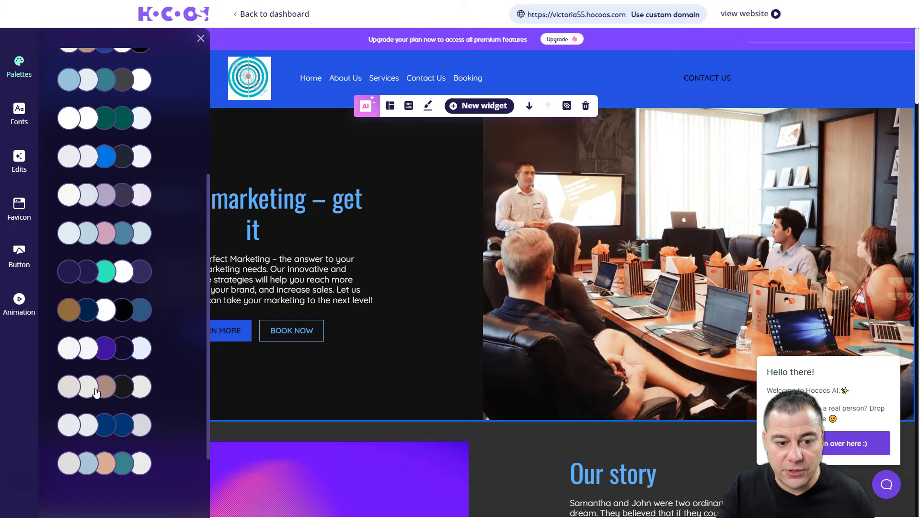
click(96, 388)
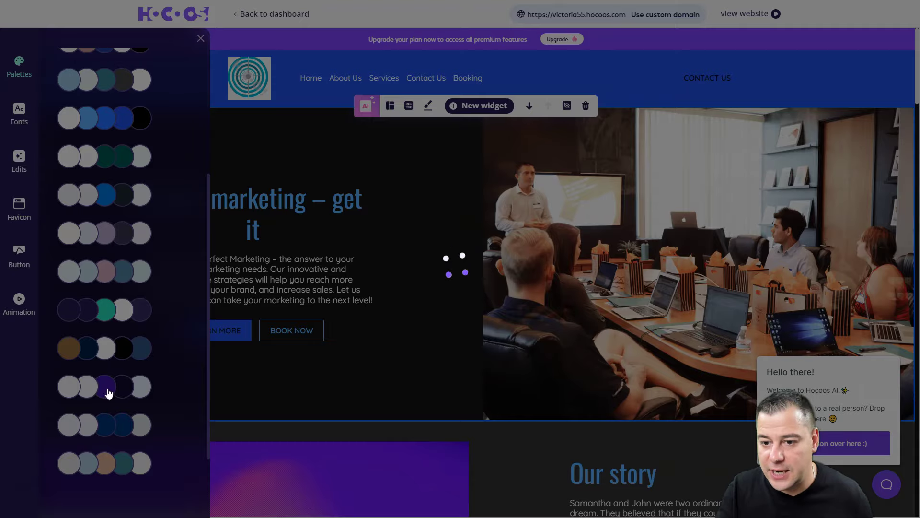
scroll(409, 359, down, 1)
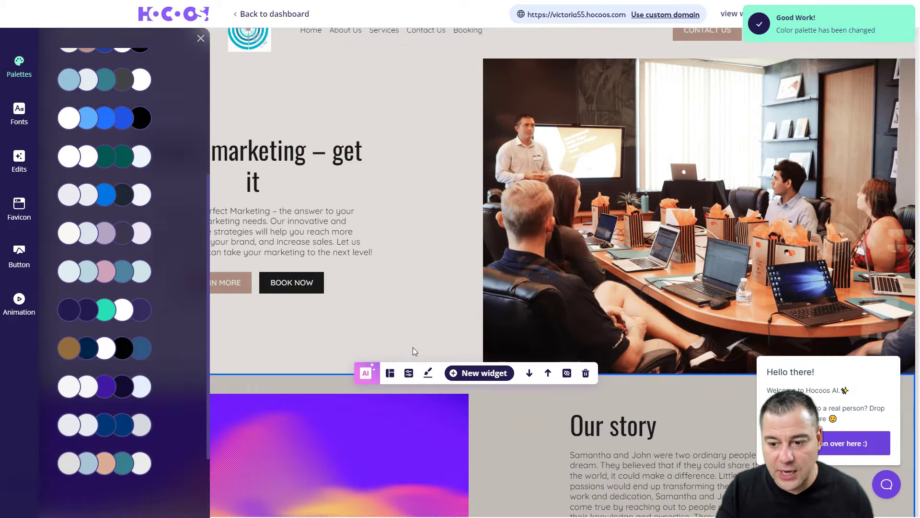
scroll(413, 347, down, 4)
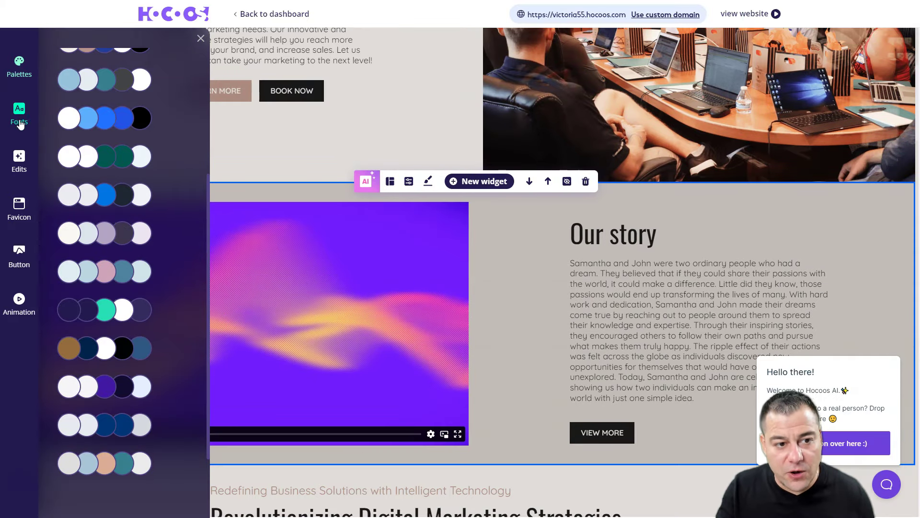
- Review the Image edits, Favicon and Button style panels, ending on the Animation settings
click(19, 160)
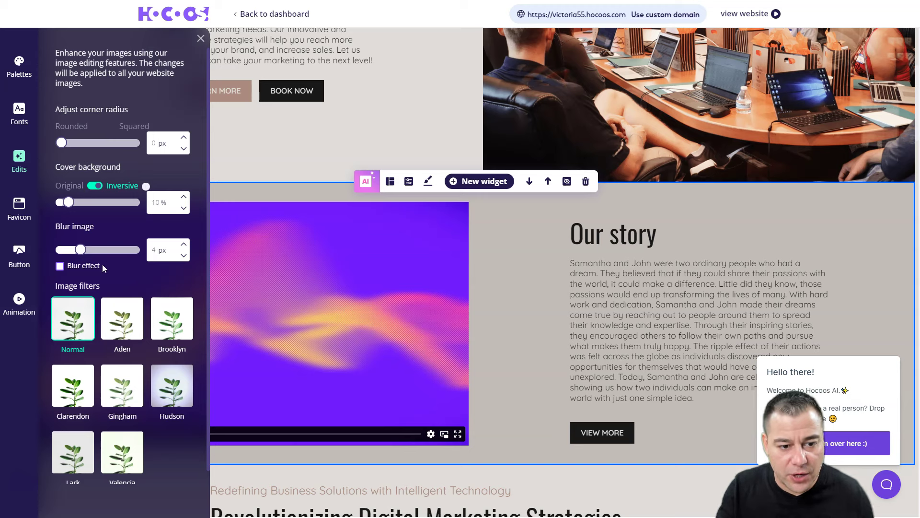
scroll(139, 347, down, 1)
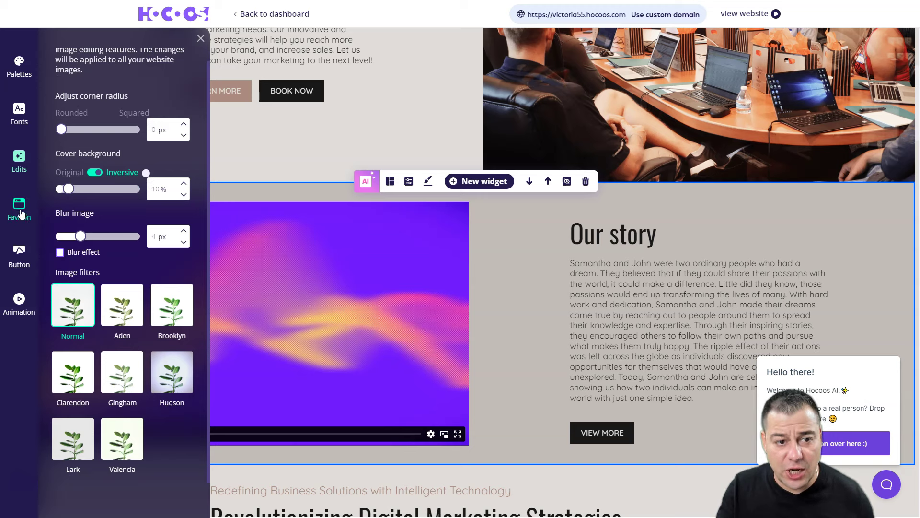
click(21, 214)
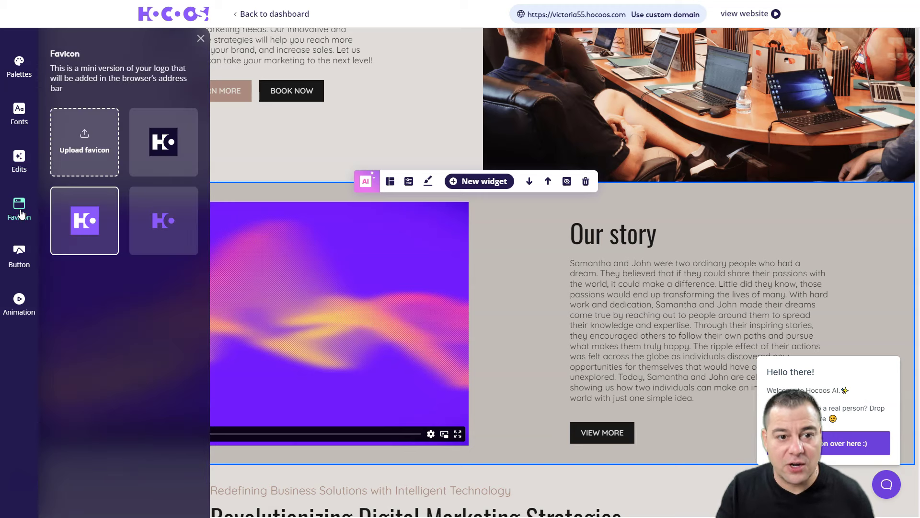
click(18, 262)
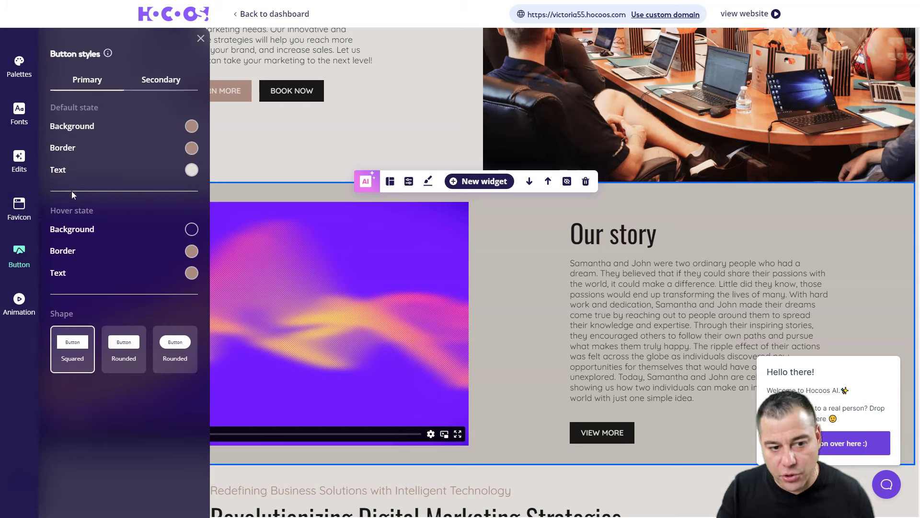
click(19, 307)
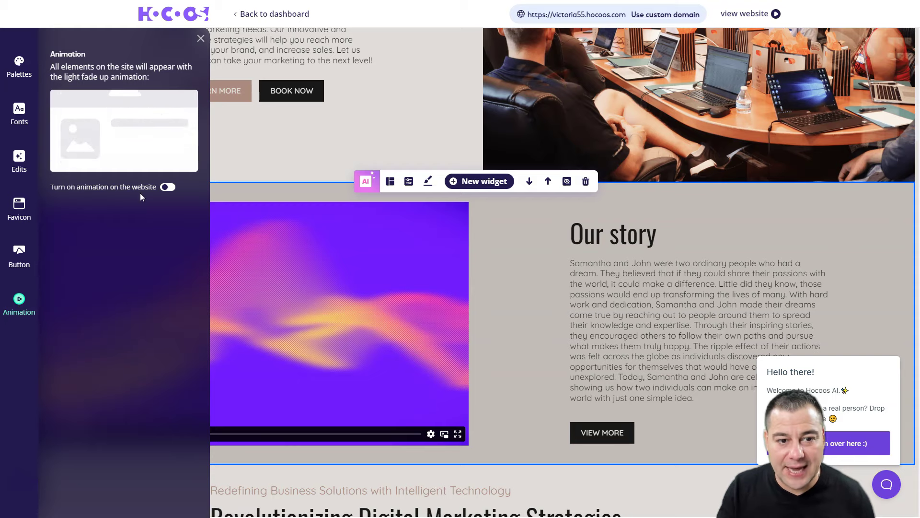
- Turn on the site-wide fade-up animation, preview it down the page, and close the panel
click(168, 187)
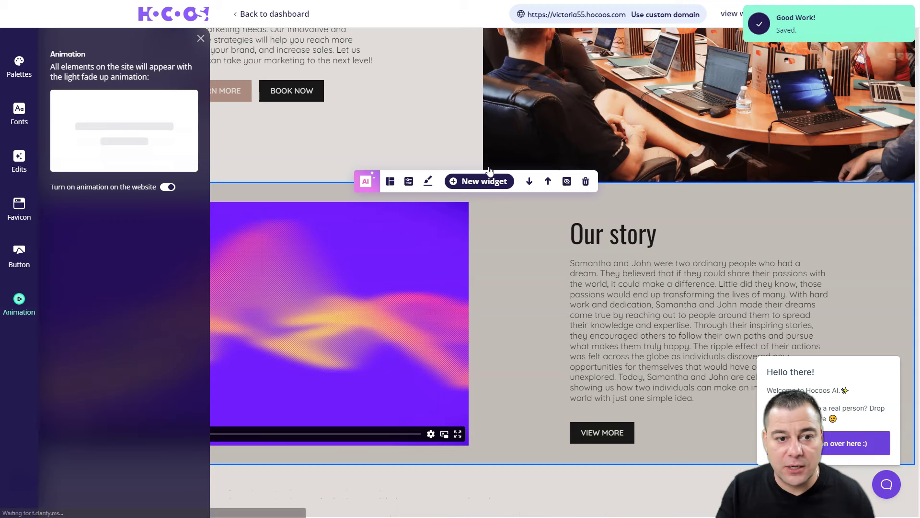
scroll(563, 333, down, 2)
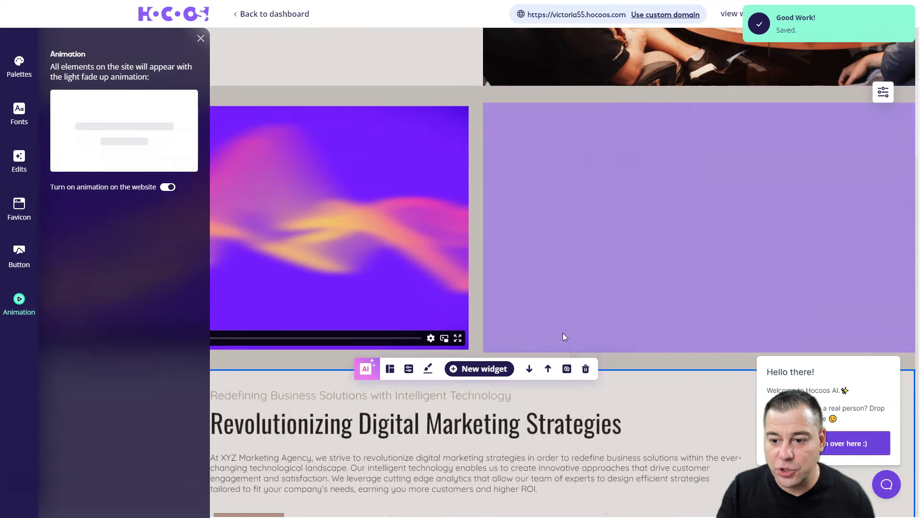
scroll(563, 332, up, 7)
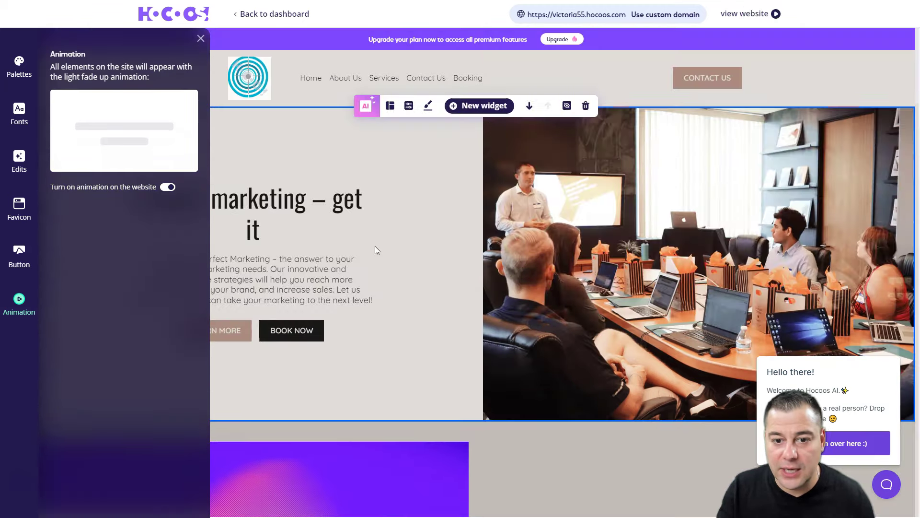
scroll(543, 351, down, 6)
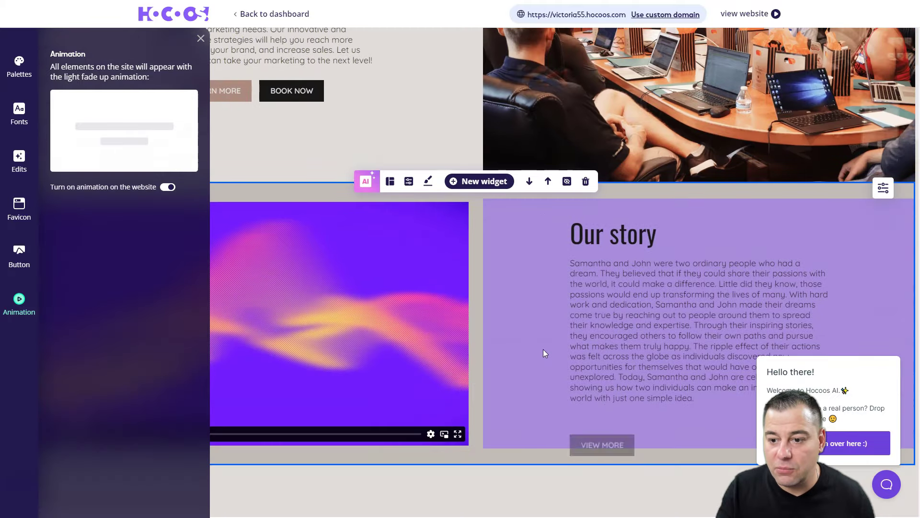
scroll(542, 345, down, 9)
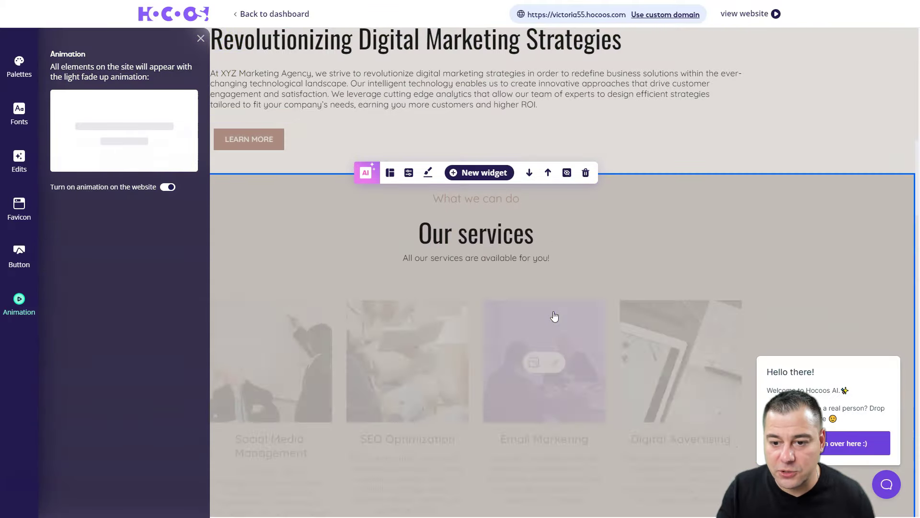
scroll(547, 308, down, 4)
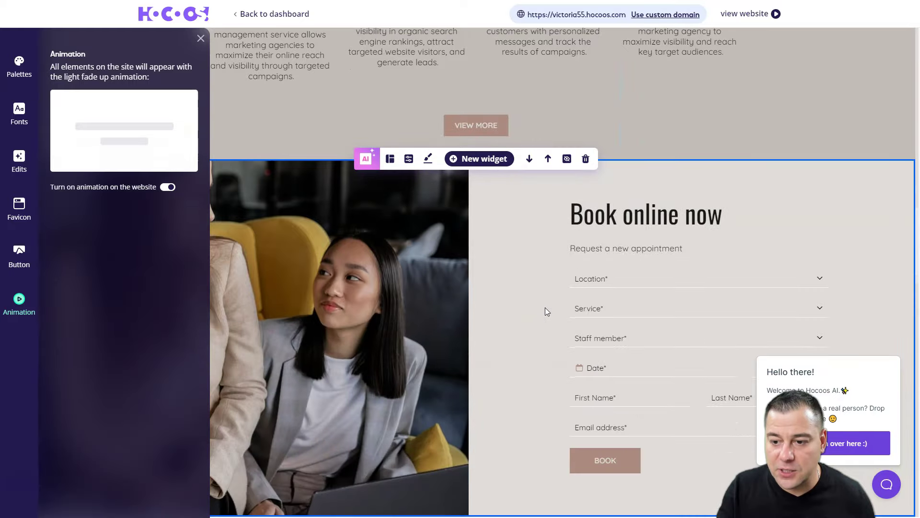
scroll(545, 308, down, 8)
scroll(547, 312, down, 9)
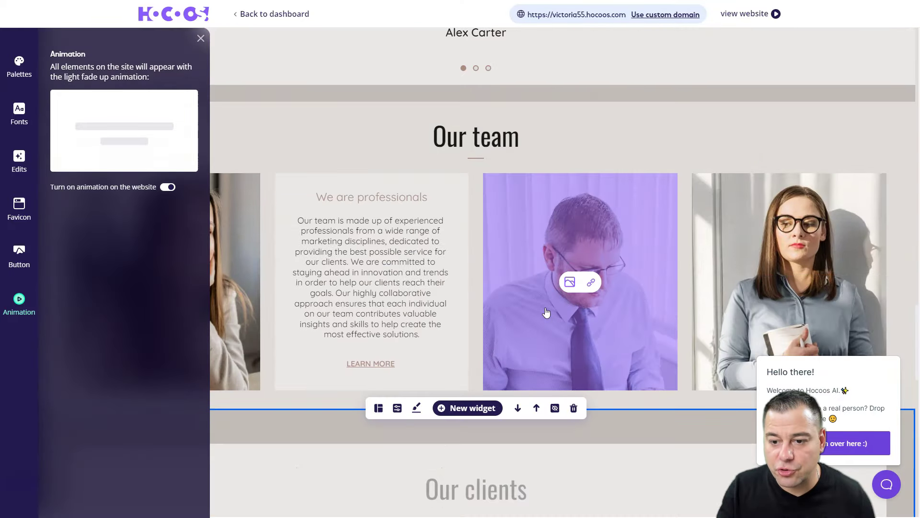
scroll(545, 312, down, 5)
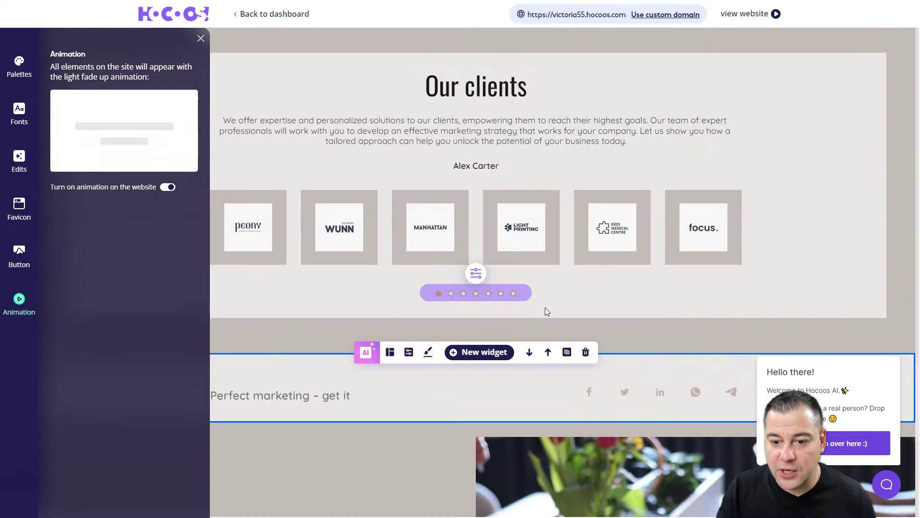
scroll(560, 328, down, 4)
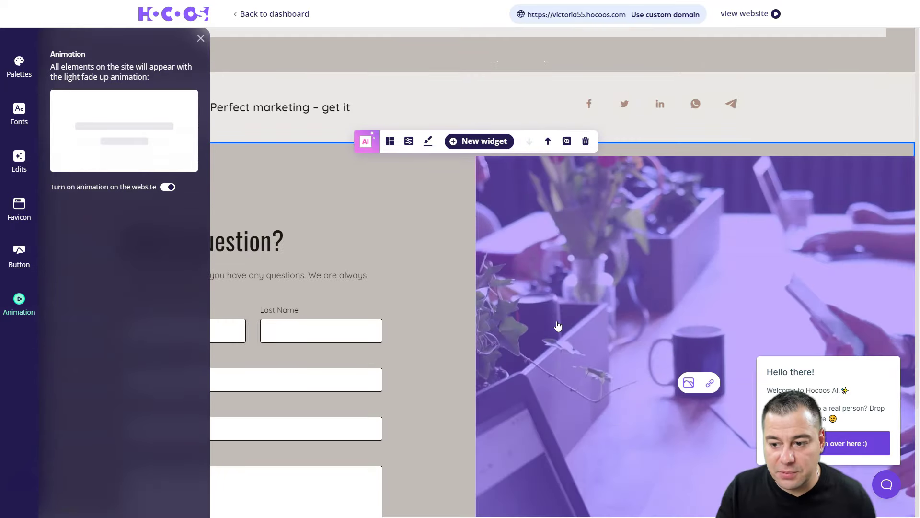
scroll(558, 326, up, 20)
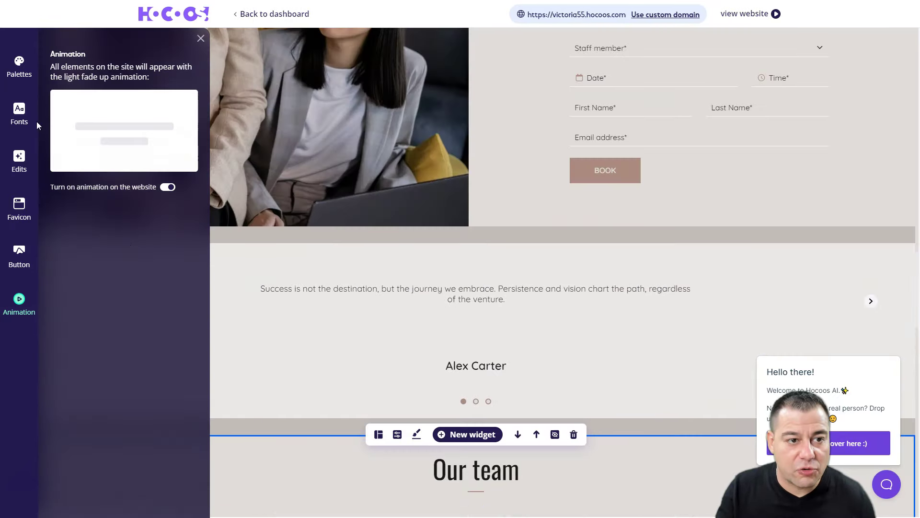
key(Escape)
- Open the media library of the site's uploaded images, then close it
click(18, 174)
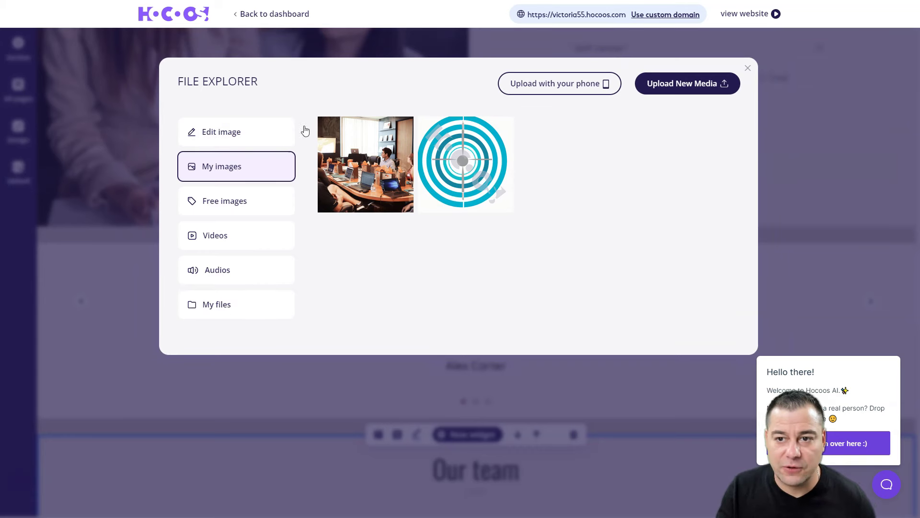
click(748, 70)
scroll(478, 305, down, 3)
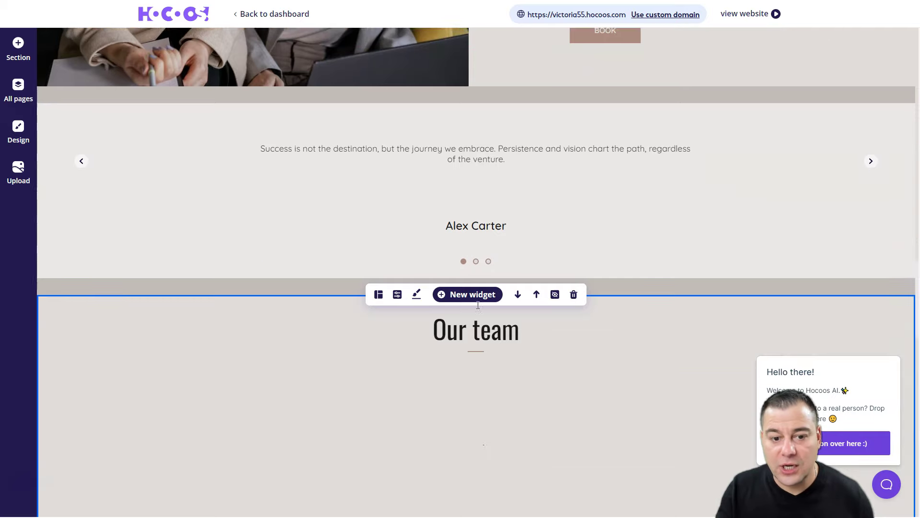
scroll(478, 305, up, 15)
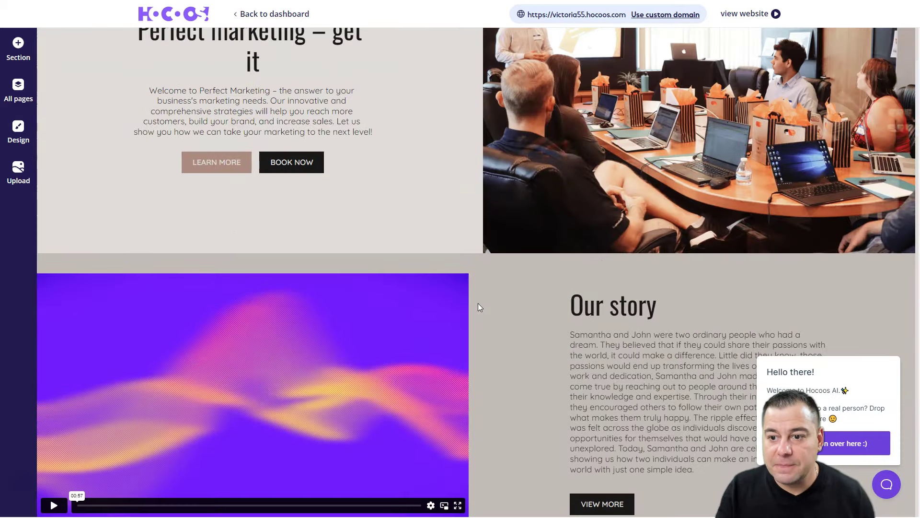
scroll(478, 305, up, 4)
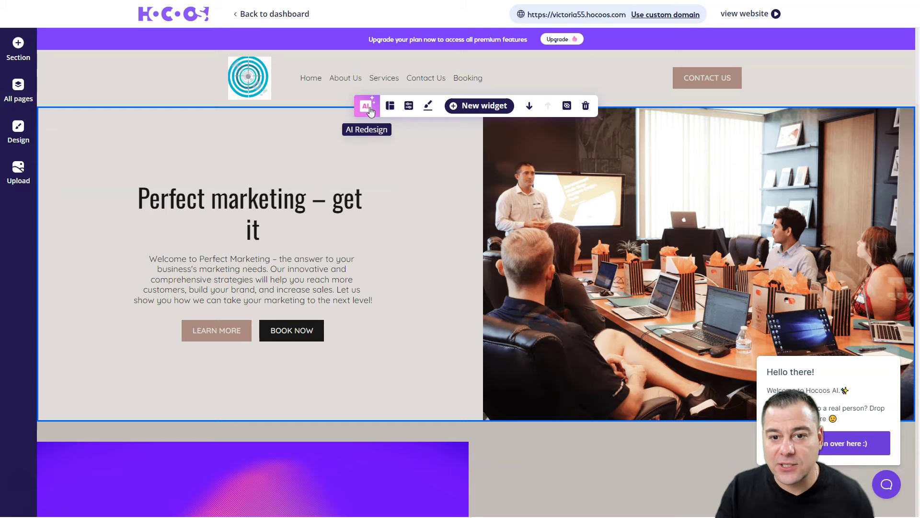
scroll(381, 140, down, 8)
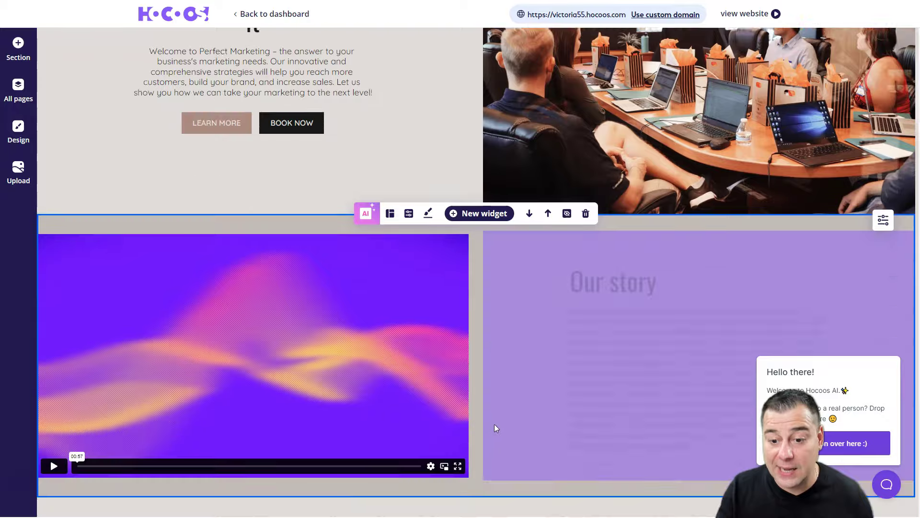
scroll(485, 370, down, 5)
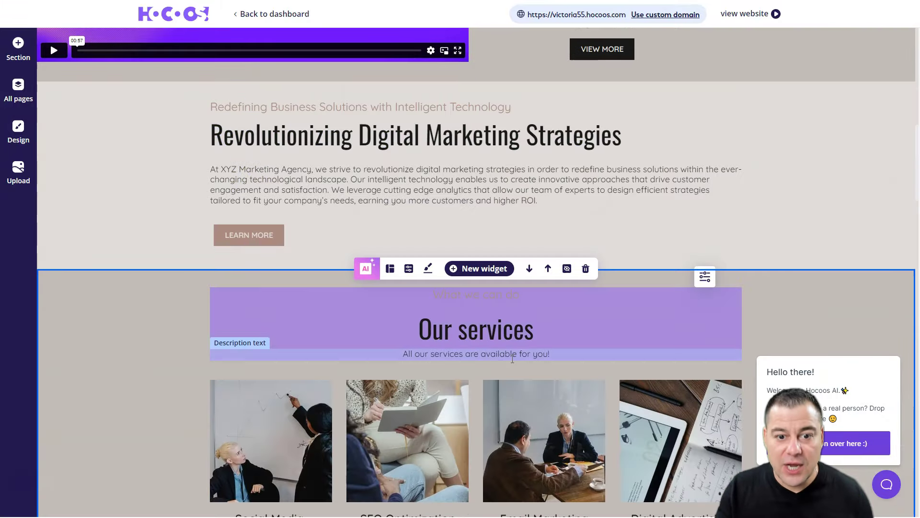
scroll(479, 372, up, 8)
scroll(512, 363, up, 5)
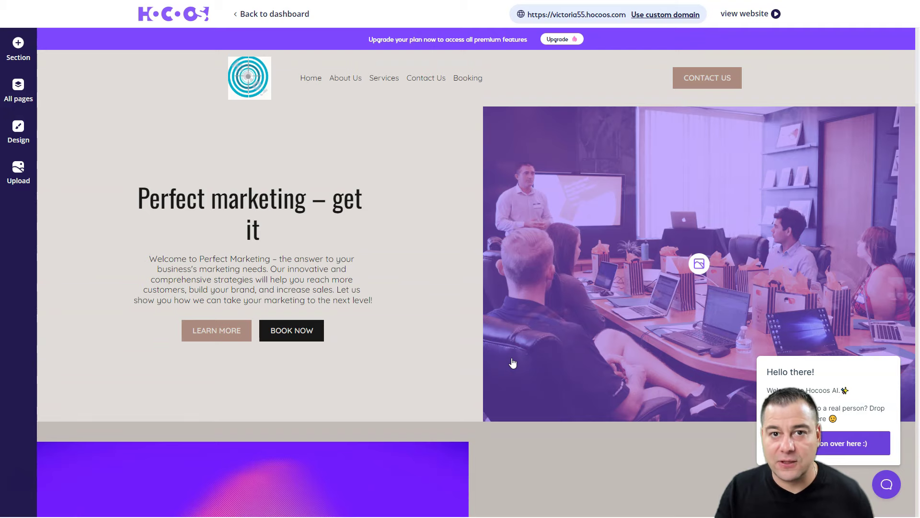
scroll(482, 311, down, 6)
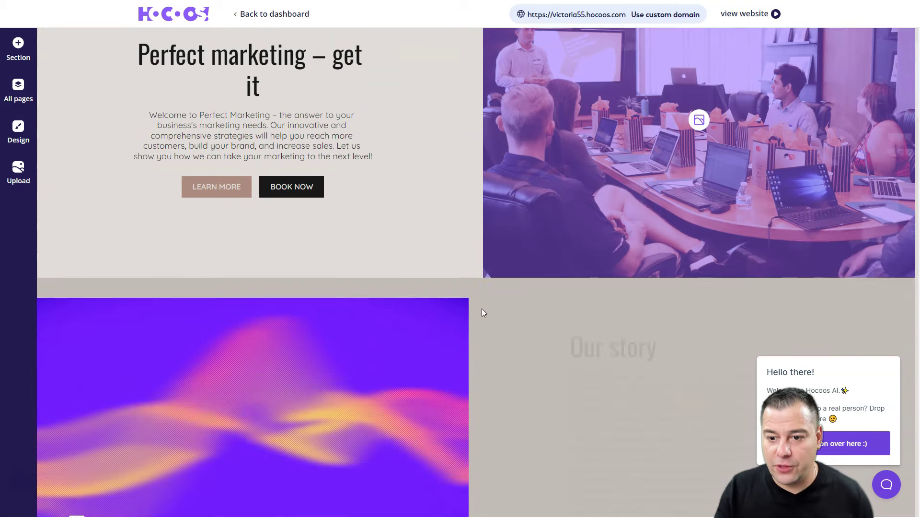
scroll(465, 343, down, 4)
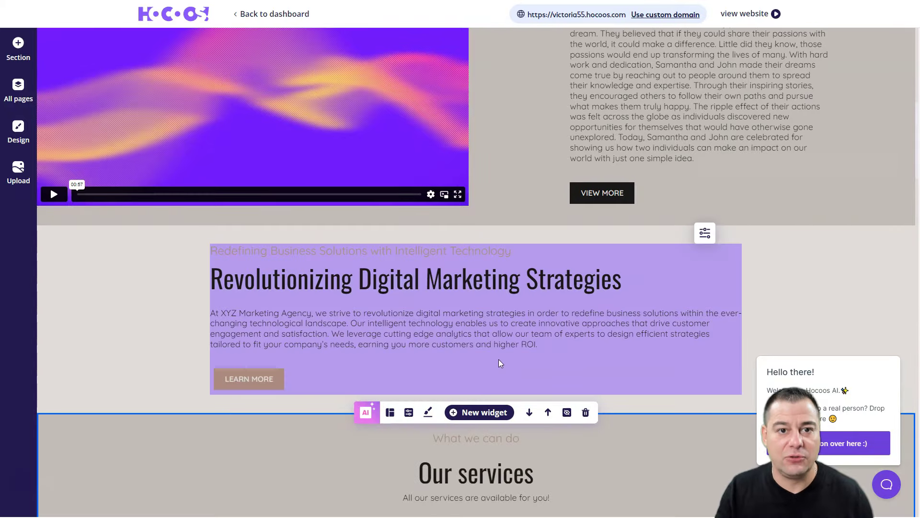
scroll(499, 358, down, 8)
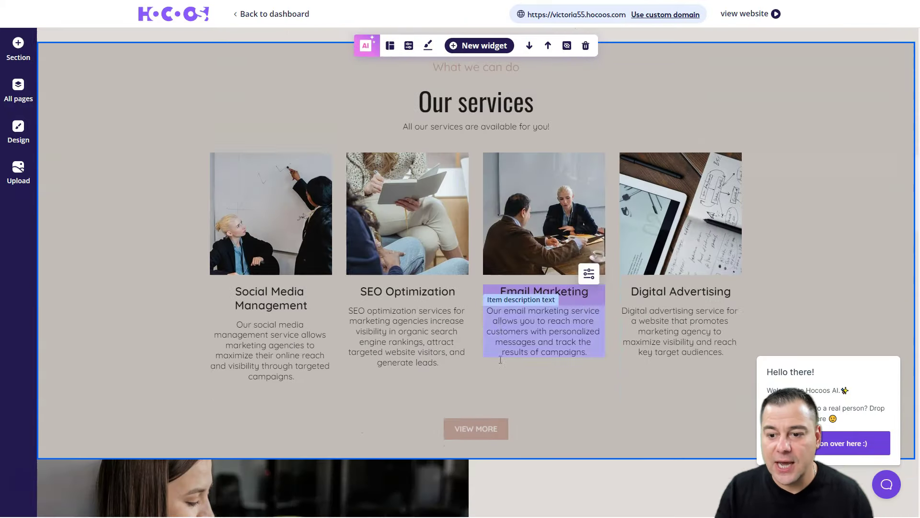
scroll(501, 359, down, 2)
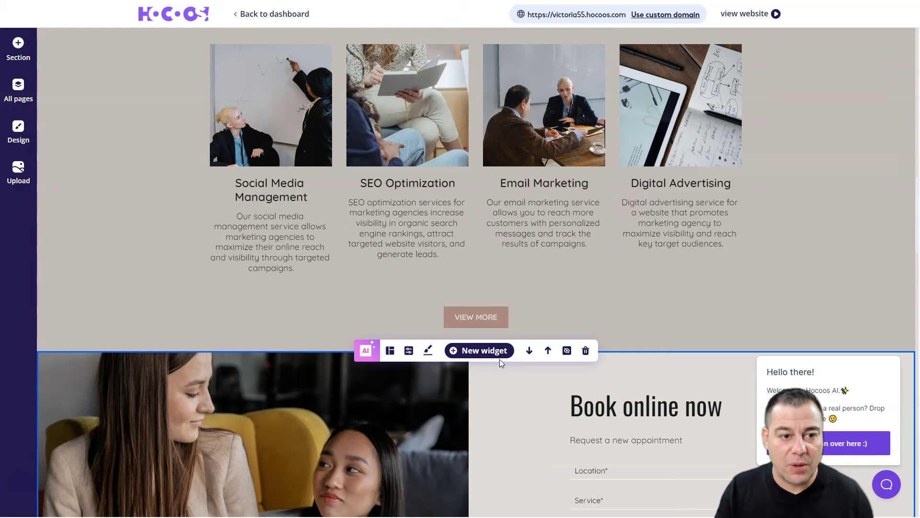
scroll(508, 367, down, 7)
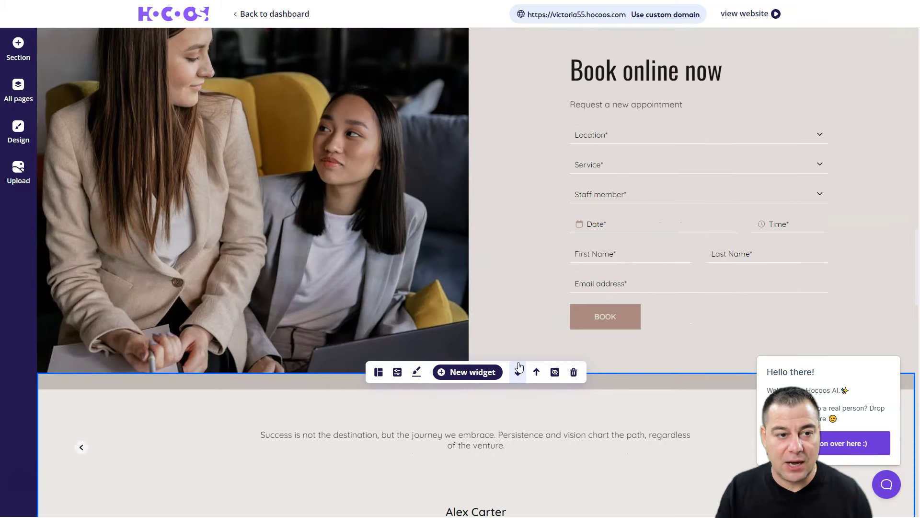
scroll(539, 310, down, 5)
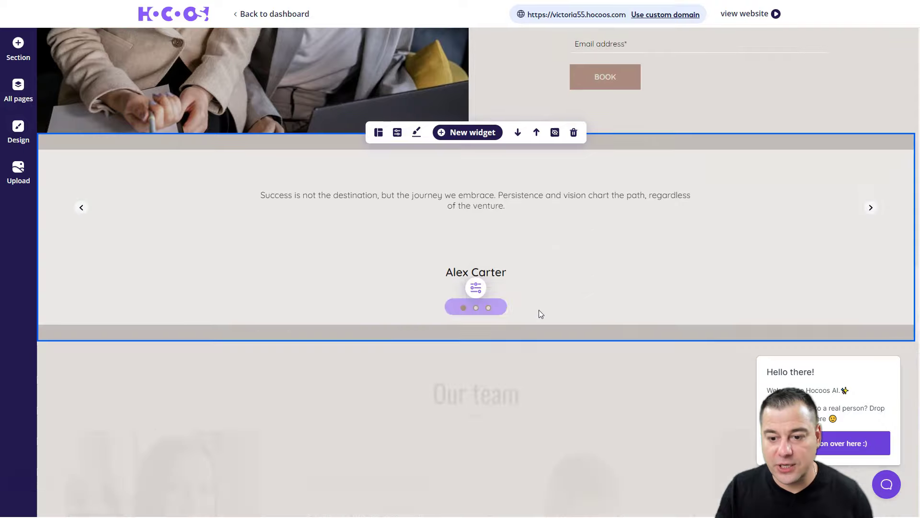
scroll(540, 313, down, 7)
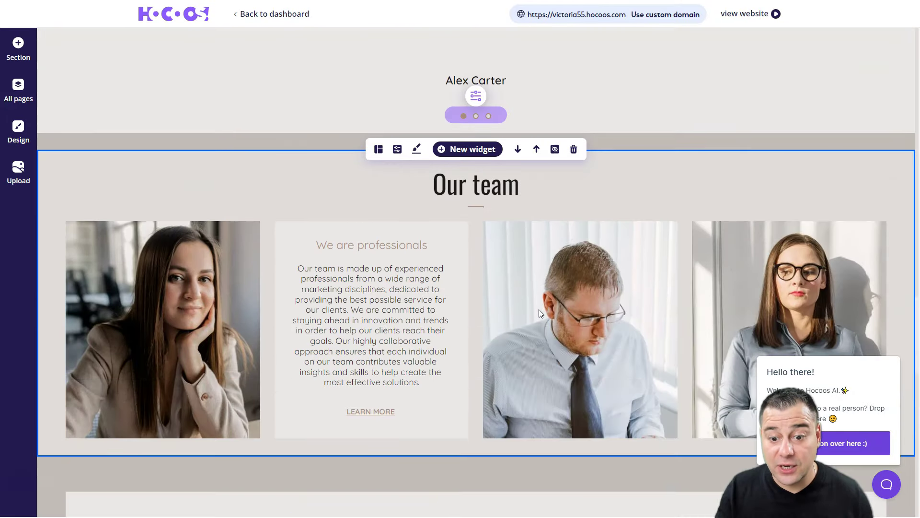
scroll(539, 312, down, 4)
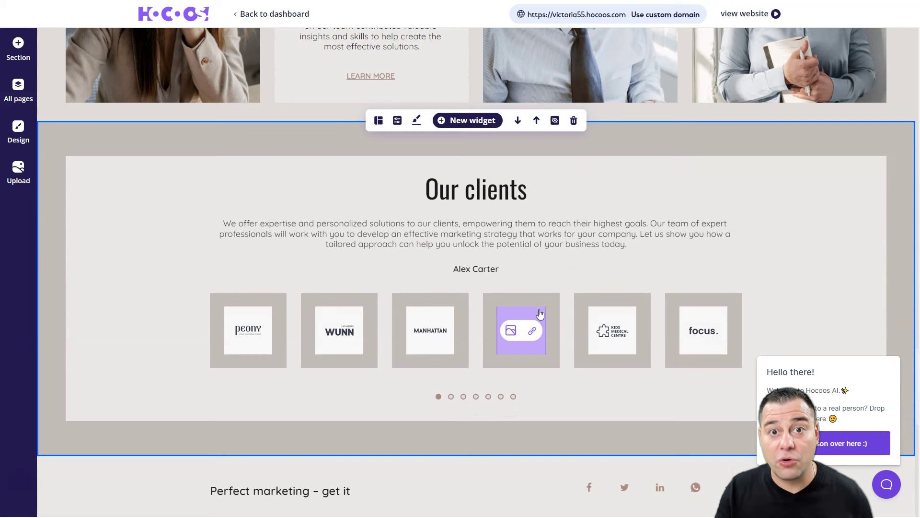
scroll(540, 313, down, 3)
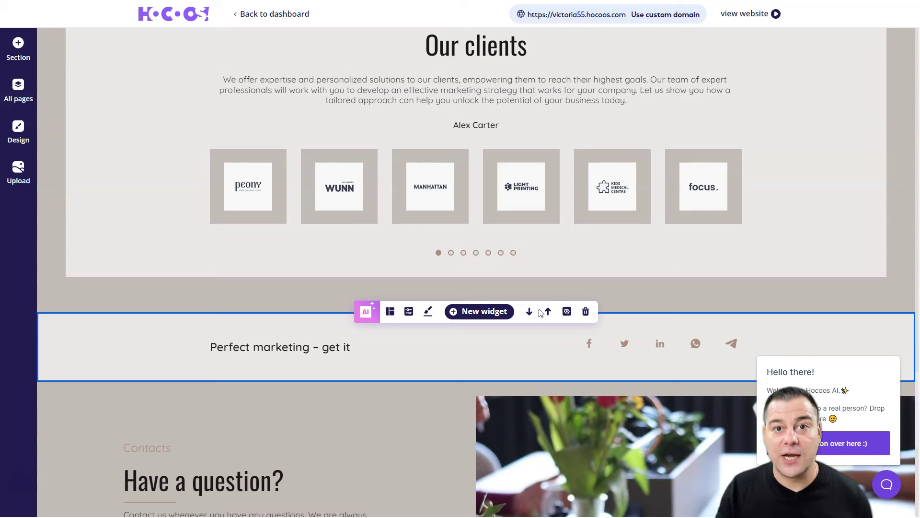
click(531, 311)
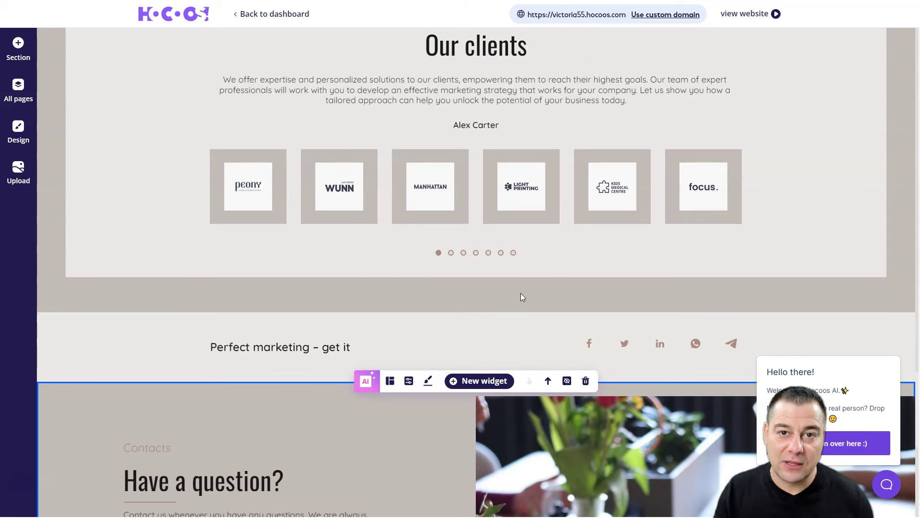
scroll(520, 297, down, 6)
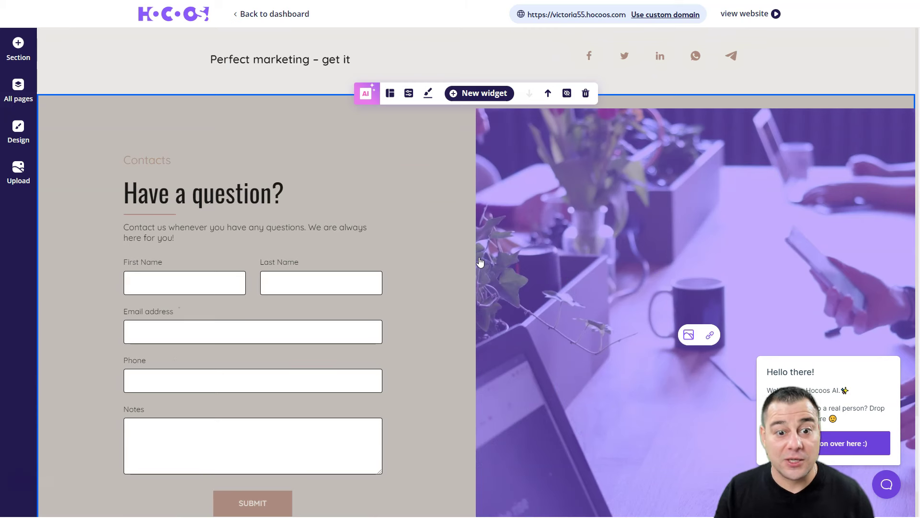